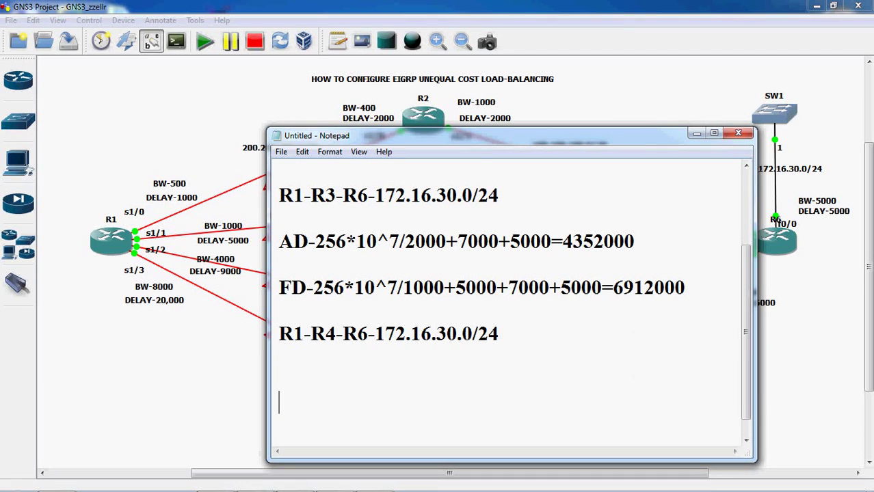
- Start the advertised distance line below the R1-R4-R6-172.16.30.0/24 heading with "AD-256*10^7/"
type("AD-")
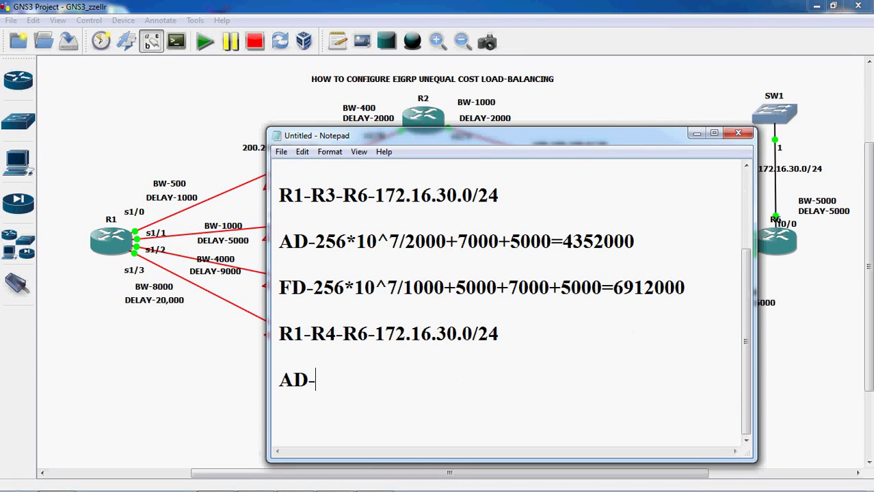
type("256*10^")
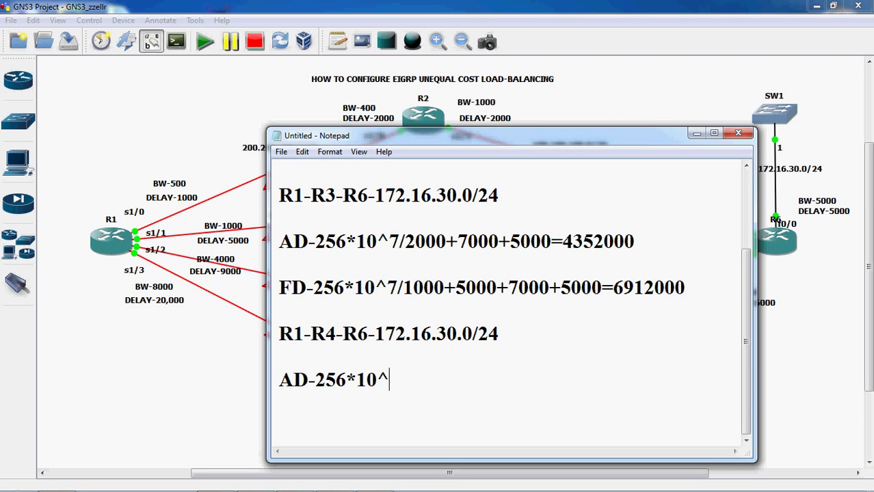
type("7/")
- Check the bandwidth labels at R4 s1/1 and R6's LAN interface in the GNS3 topology, and enter 2000 as the AD divisor in Notepad
left_click_drag(557, 142, 523, 412)
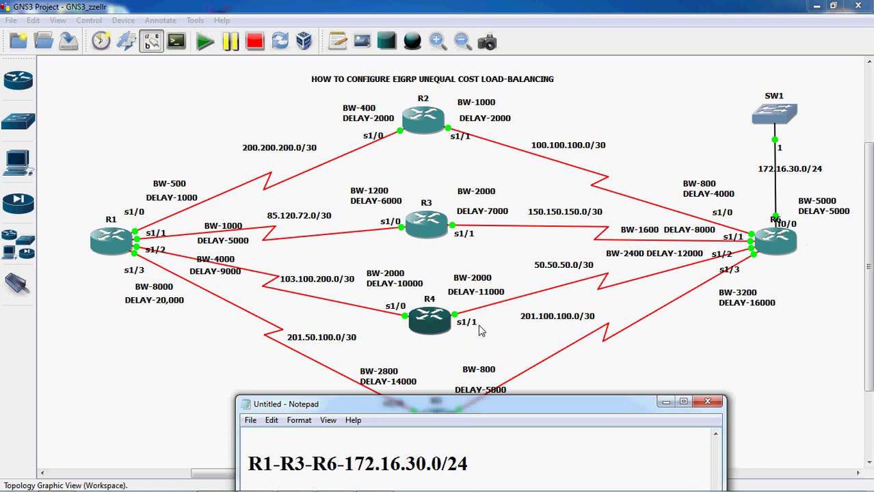
left_click(454, 286)
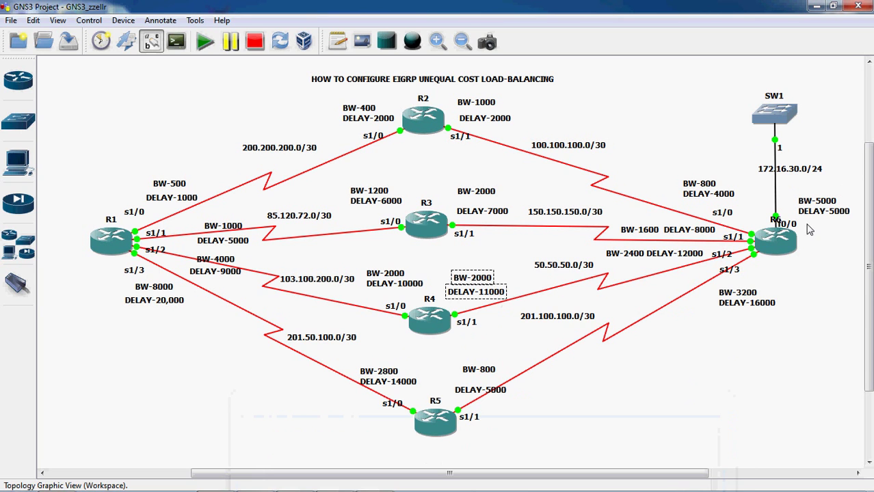
left_click_drag(793, 194, 847, 230)
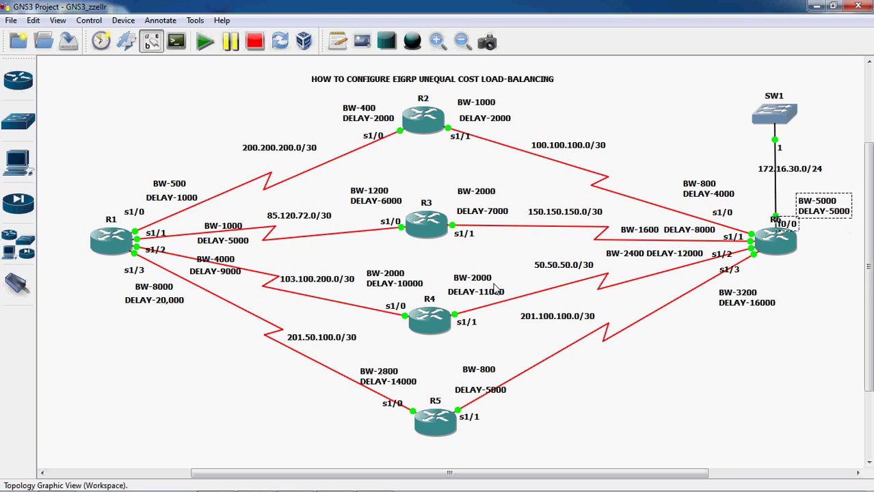
left_click_drag(449, 266, 498, 298)
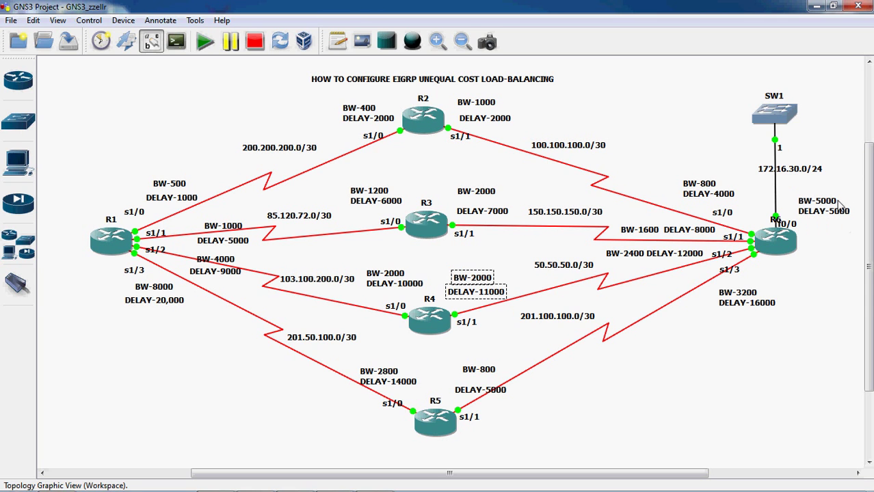
left_click_drag(797, 194, 844, 222)
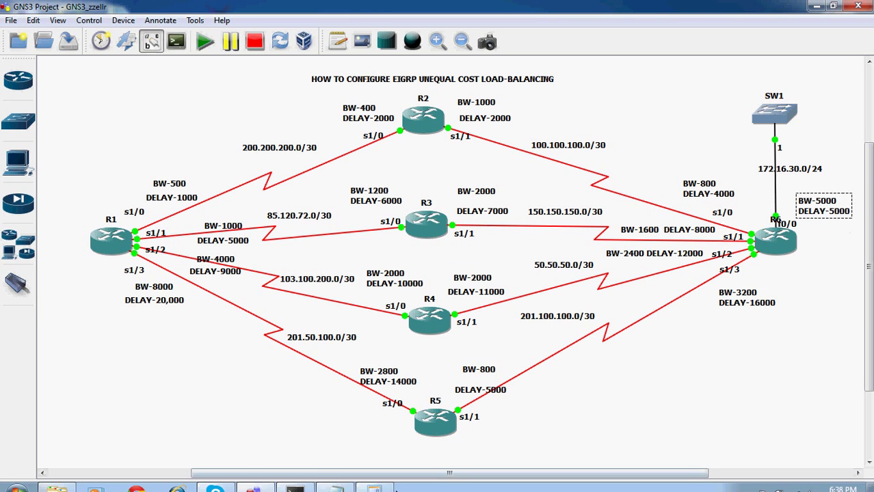
left_click(374, 482)
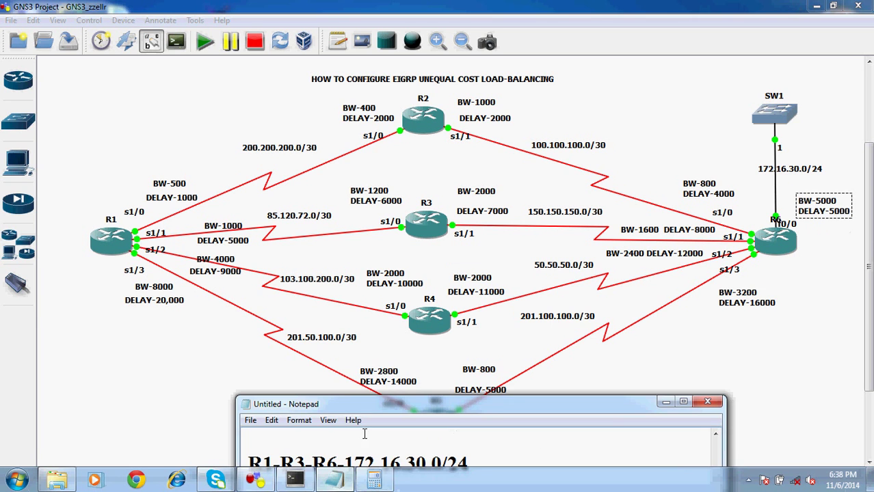
left_click_drag(510, 409, 500, 145)
type("2000")
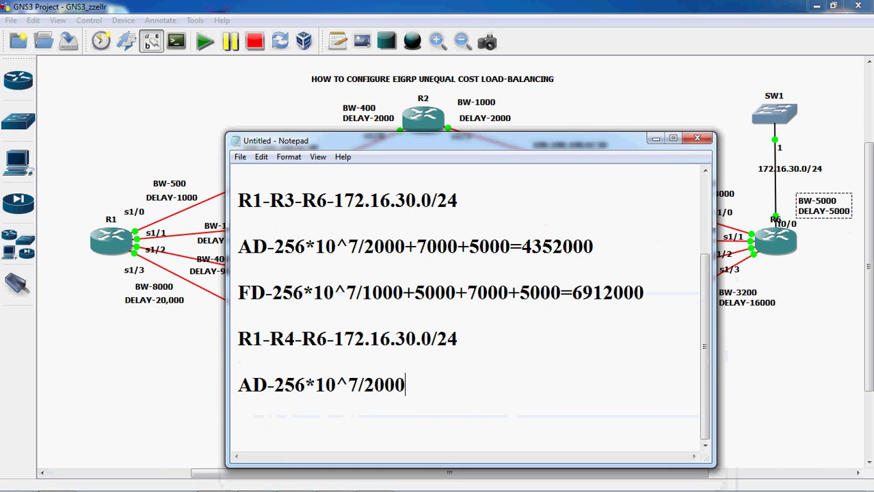
- Append the R4 and R6 delays to the AD line as "+11000+5000="
type("+")
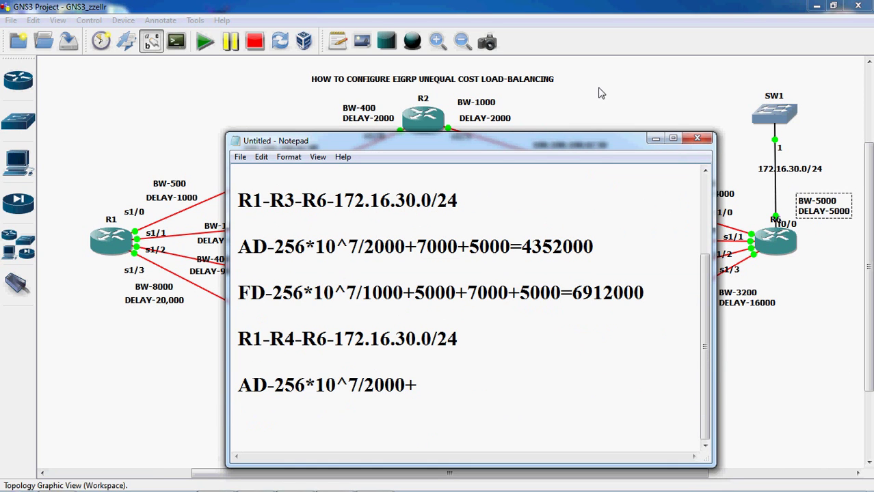
left_click(654, 140)
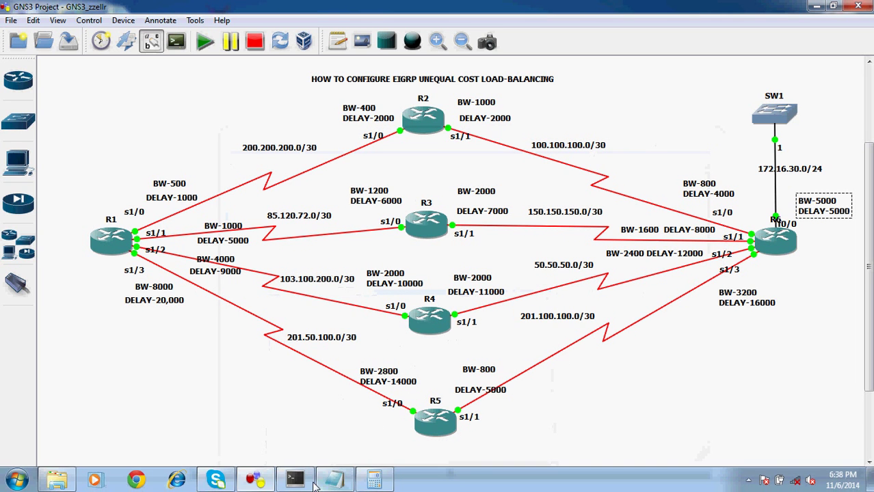
left_click(335, 478)
type("11000")
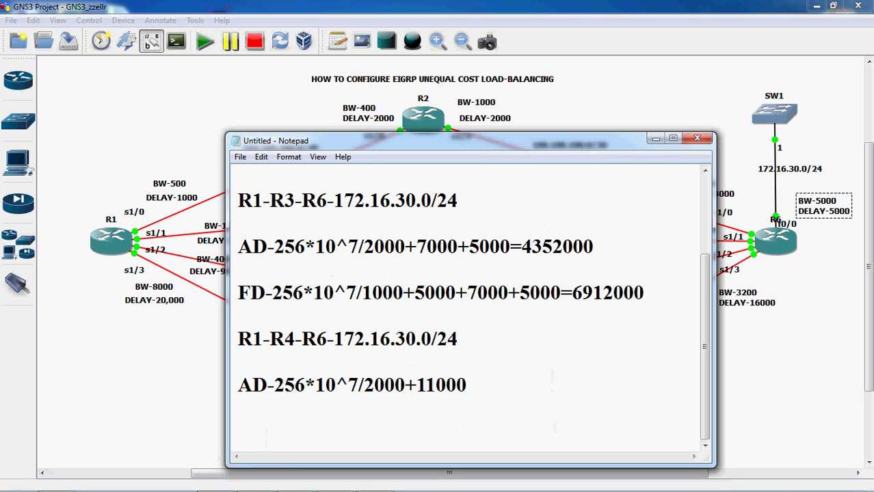
type("+500")
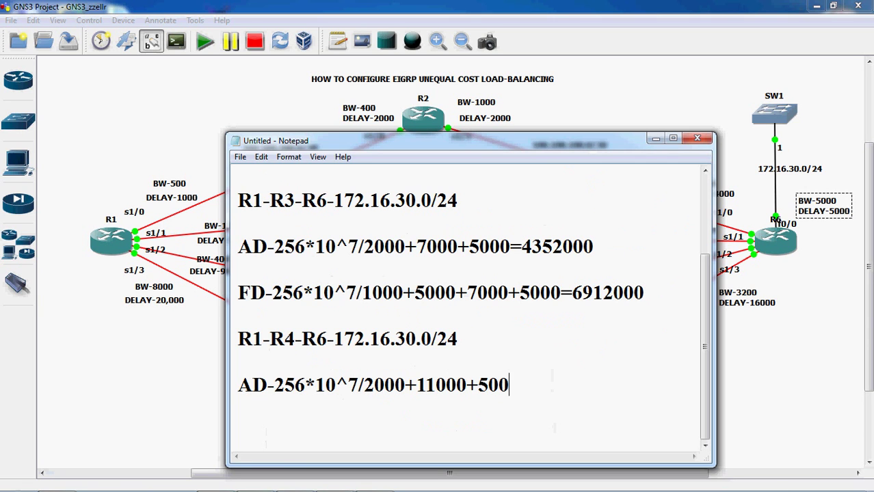
type("0=")
- Switch to Calculator, clear it and divide 10000000 by 2000
mouse_move(333, 483)
left_click(373, 479)
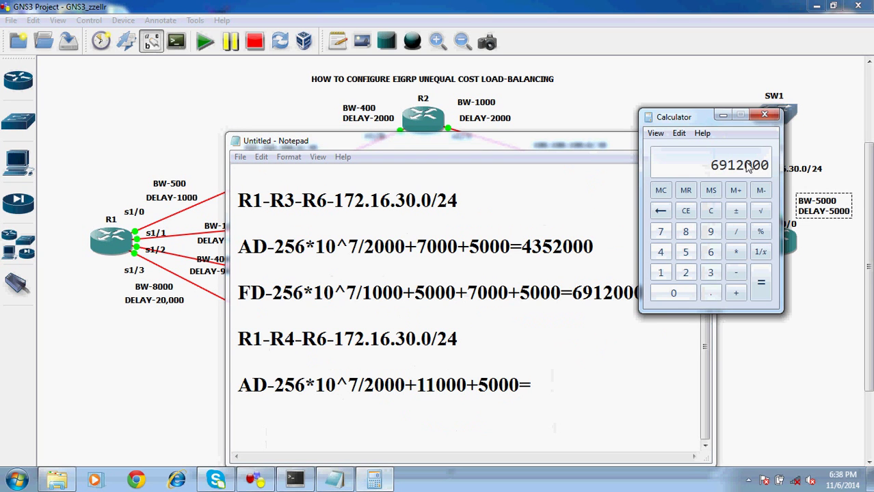
left_click(710, 211)
left_click(661, 275)
left_click(665, 293)
left_click(664, 294)
left_click(665, 294)
left_click(665, 294)
left_click(665, 294)
left_click(664, 294)
left_click(665, 294)
left_click(736, 231)
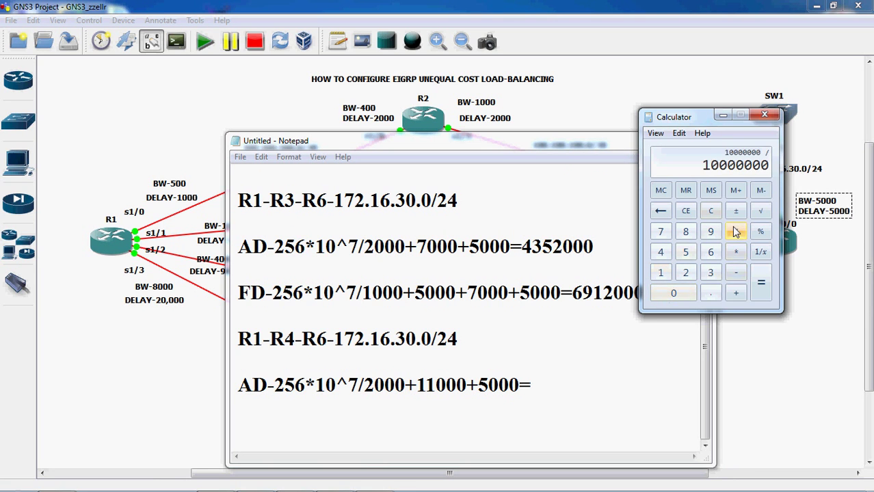
left_click(685, 273)
left_click(676, 294)
left_click(677, 294)
left_click(677, 294)
left_click(760, 288)
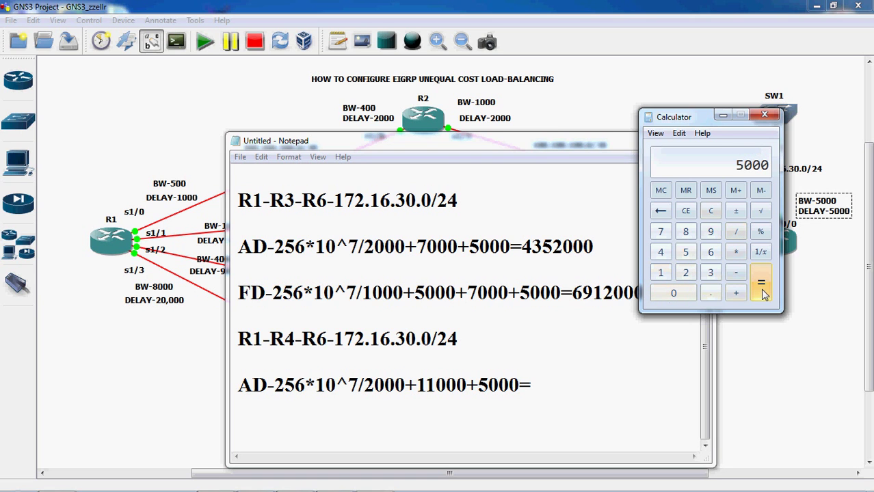
- Add the combined delay of 16000 to the quotient in the calculator
left_click(737, 295)
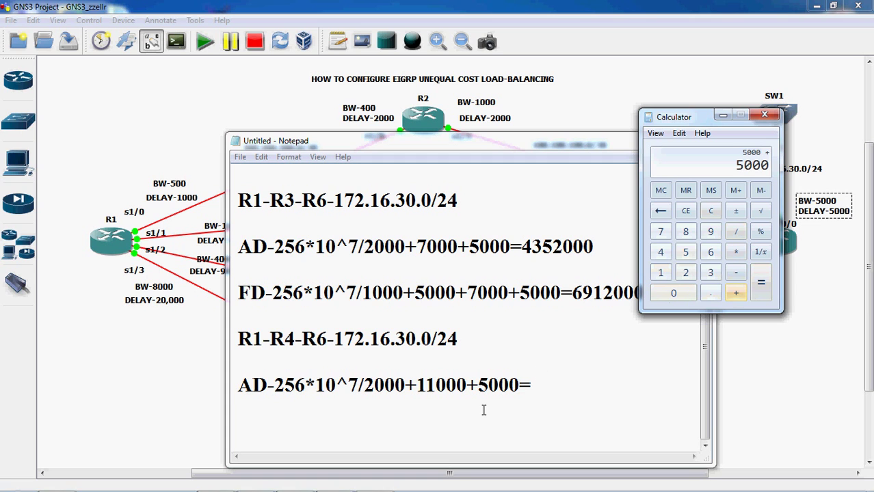
left_click(661, 272)
left_click(713, 253)
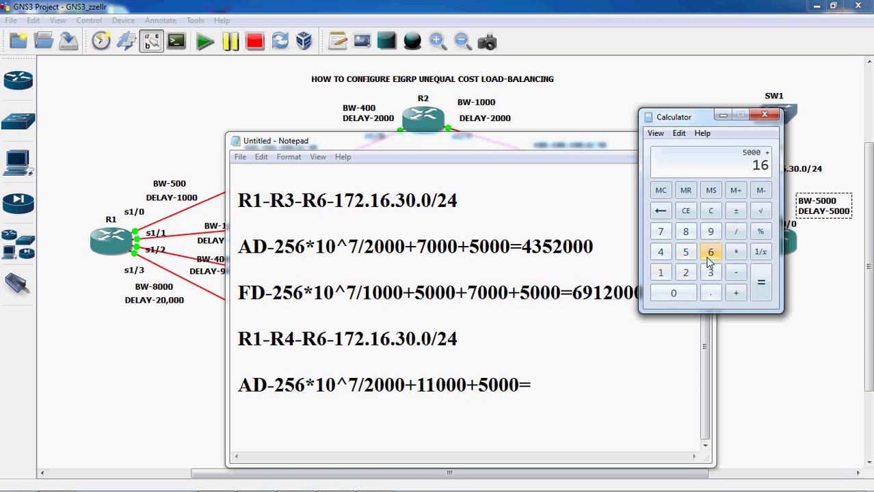
left_click(674, 295)
left_click(673, 294)
left_click(673, 295)
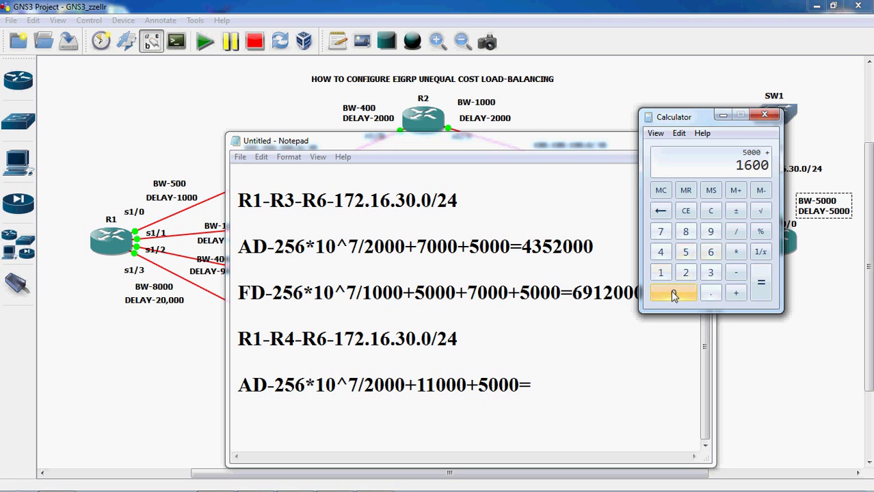
left_click(761, 291)
- Multiply the calculated sum by 256 to get the advertised distance
left_click(735, 252)
left_click(685, 273)
left_click(686, 252)
left_click(710, 253)
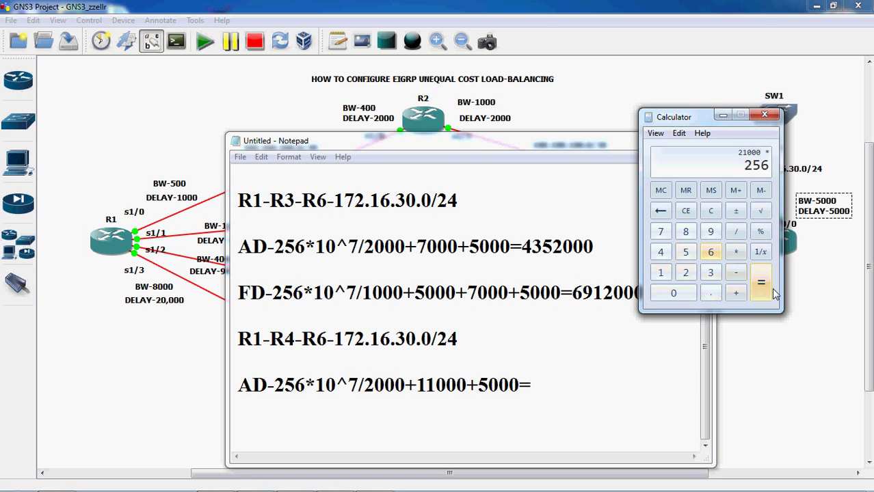
left_click(762, 287)
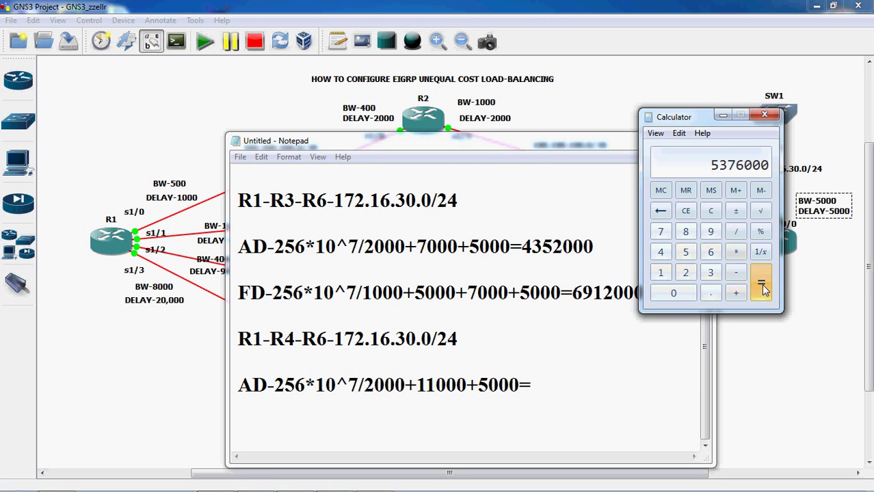
- Switch to Notepad, enter 5376000 as the AD result and leave a blank line below it
left_click(549, 387)
type("5376")
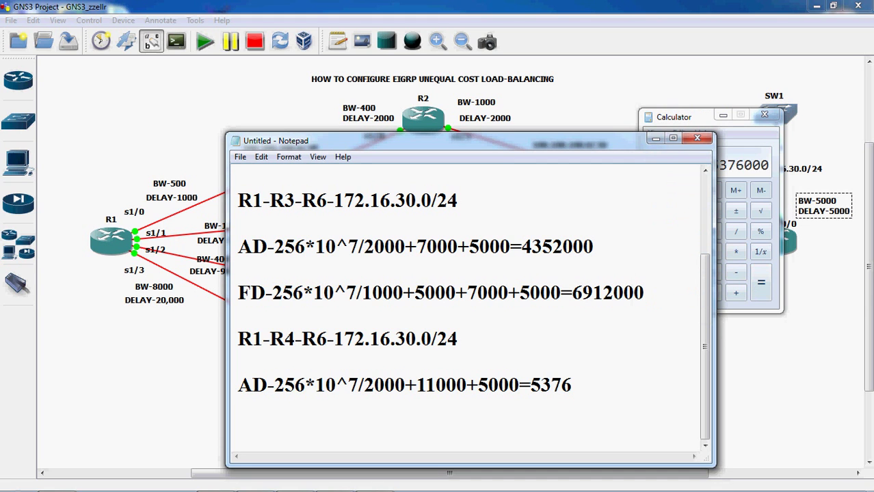
type("000")
key("Return")
key("Return")
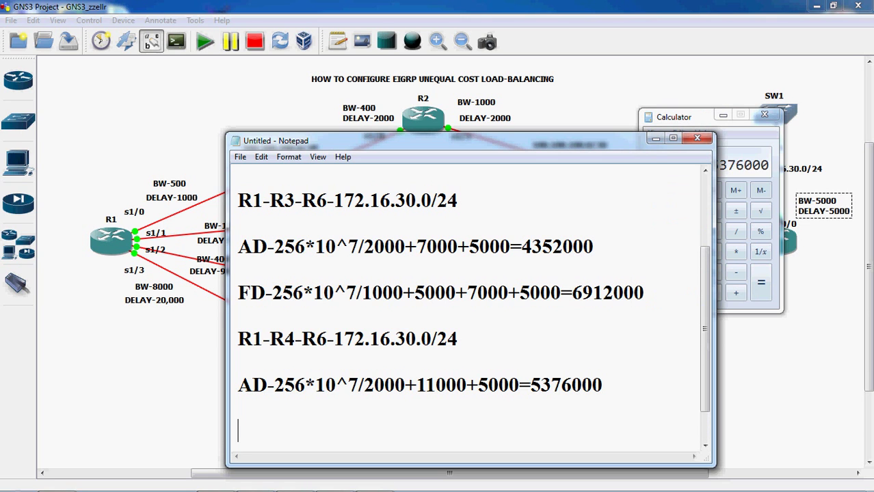
- Start the feasible distance line as "FD-256*10^7/2000+", checking the bandwidths along R1-R4-R6 in the topology for the divisor
type("FD-256*10^7/")
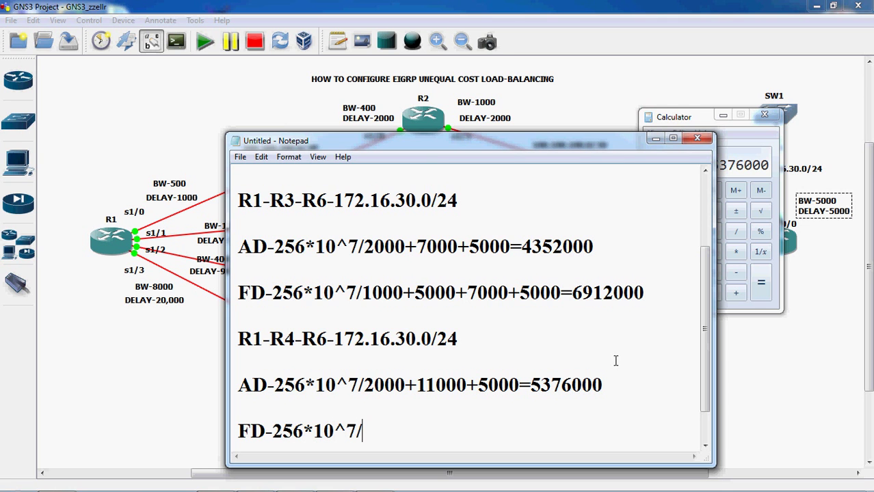
left_click(761, 400)
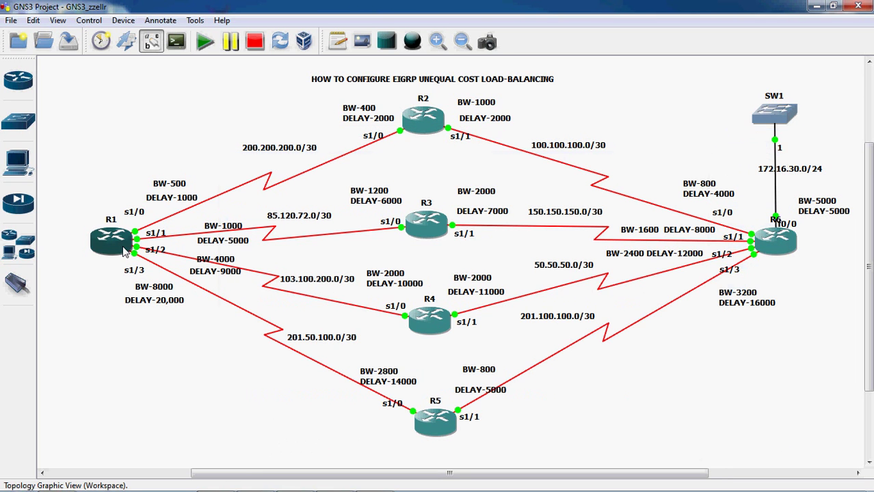
mouse_move(124, 250)
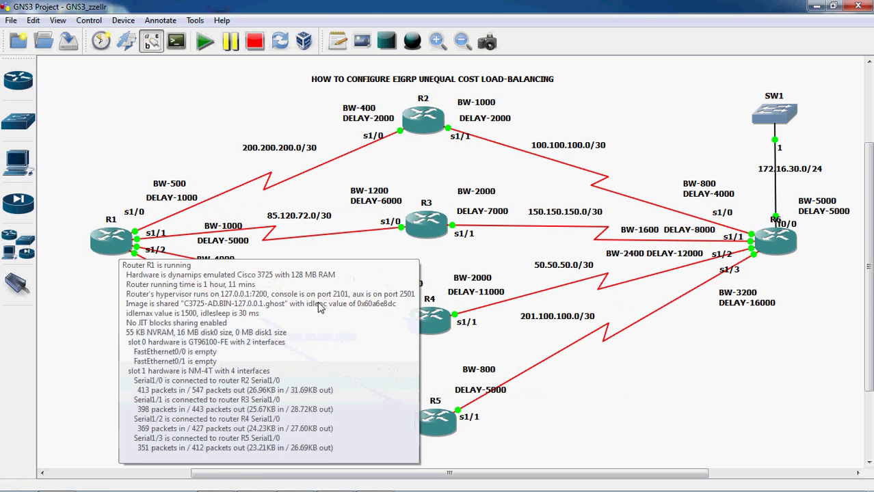
mouse_move(781, 235)
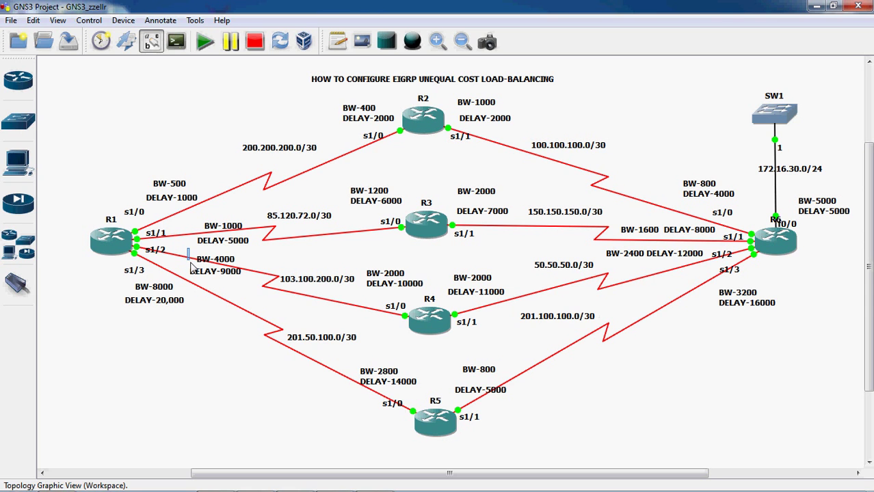
left_click(448, 273)
left_click(449, 275)
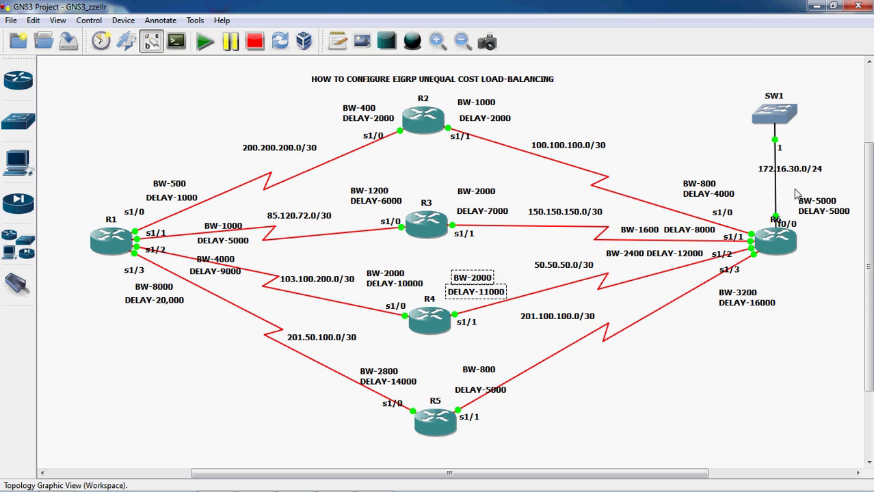
left_click(817, 205)
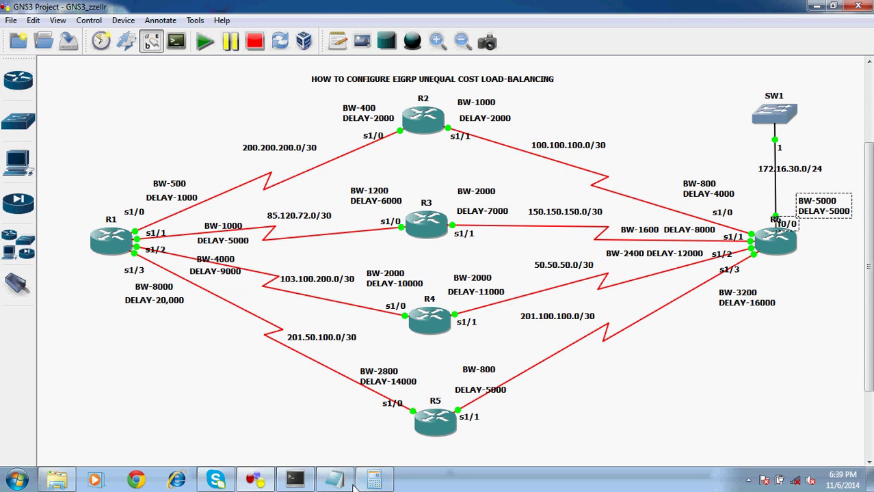
left_click(342, 481)
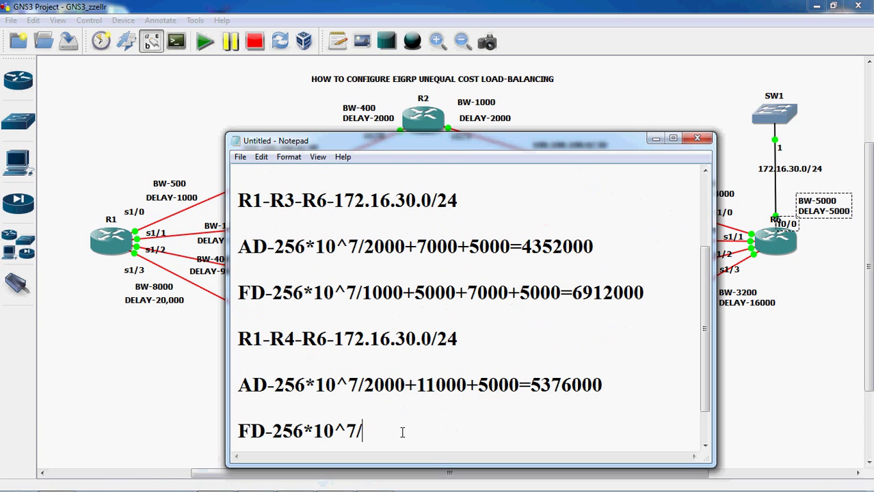
type("2000+")
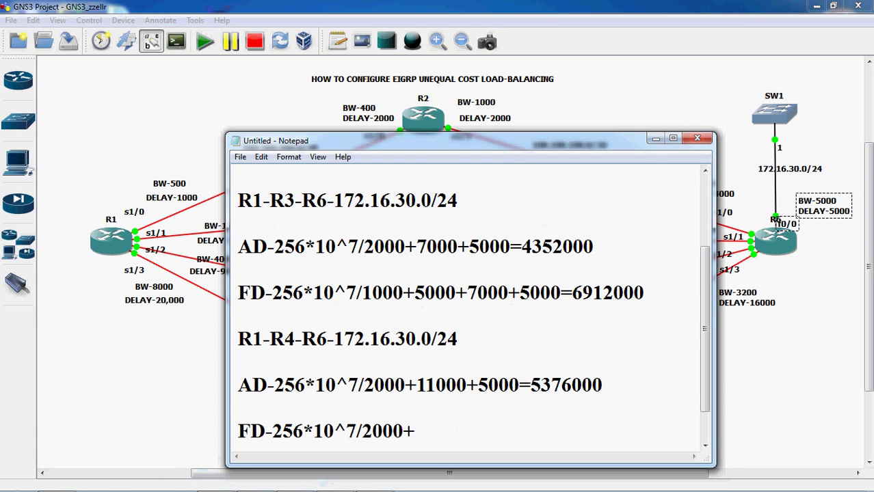
- Check the path delays in the topology and append "9000+11000+5000=" to the FD line in Notepad
left_click(172, 369)
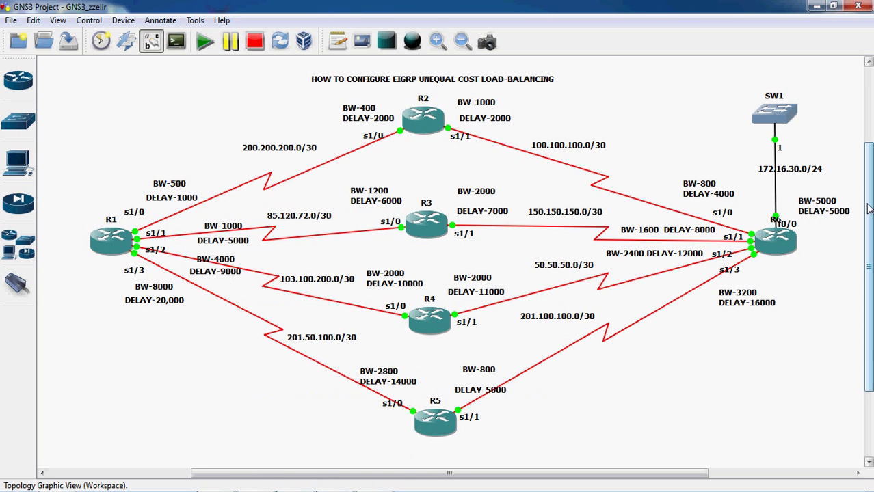
left_click(334, 485)
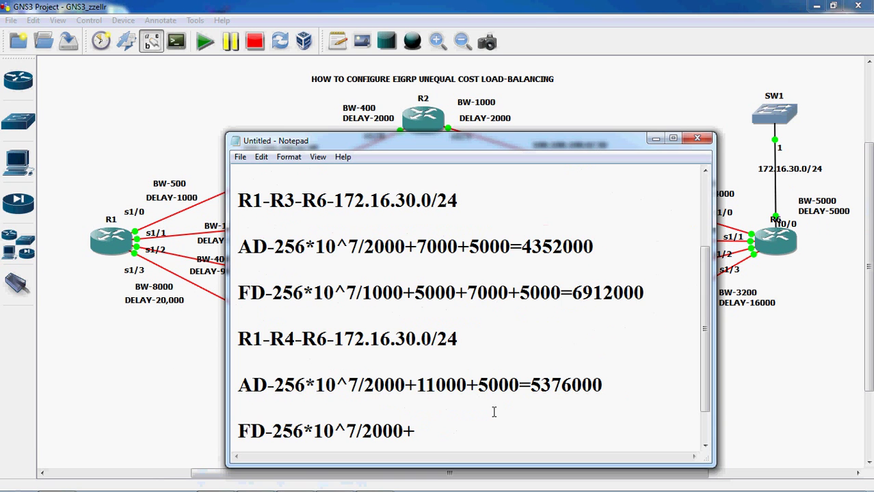
type("9000")
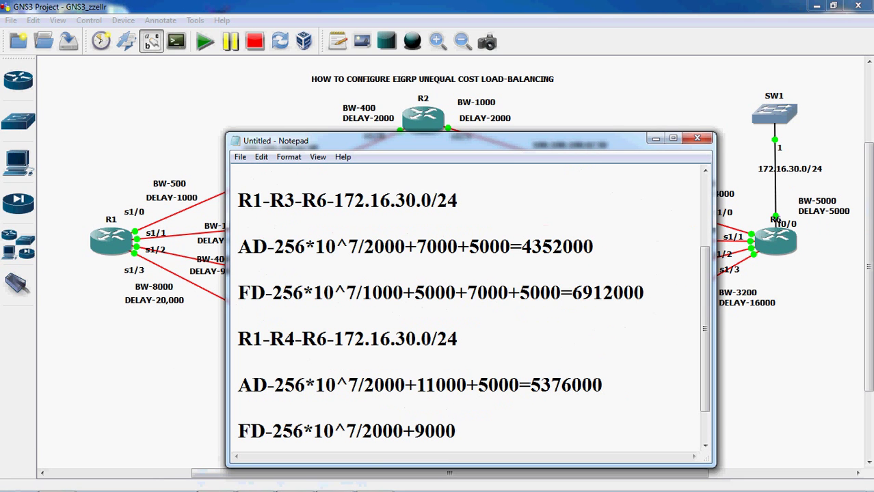
type("+11000+5000=")
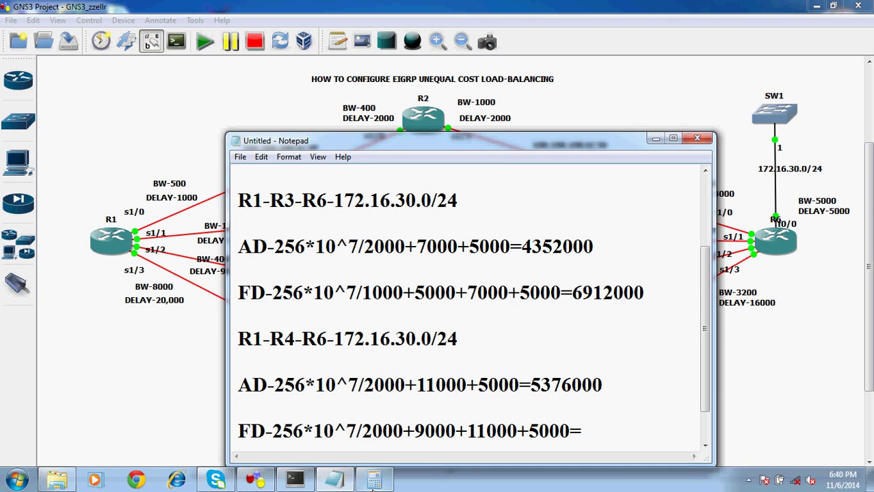
- Switch to Calculator, clear the previous result and divide 10000000 by 2000
left_click(374, 482)
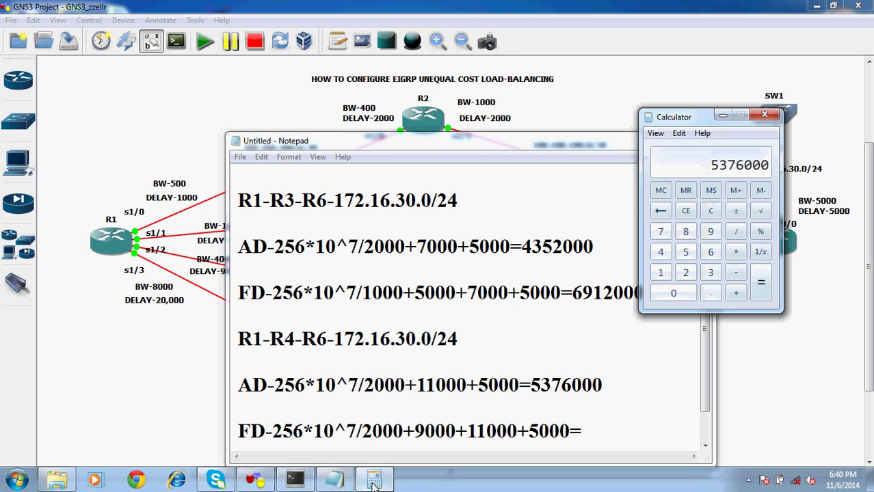
left_click(709, 214)
left_click(661, 273)
left_click(671, 296)
left_click(671, 295)
left_click(670, 295)
left_click(670, 295)
left_click(670, 295)
left_click(670, 295)
left_click(671, 295)
left_click(735, 233)
left_click(685, 273)
left_click(675, 294)
left_click(675, 294)
left_click(675, 294)
left_click(761, 287)
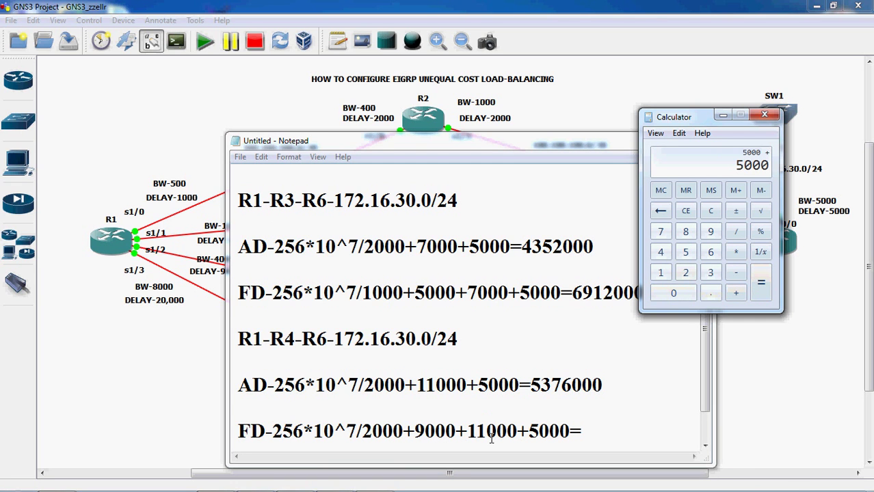
- Add the total path delay of 25000 to the quotient
left_click(685, 272)
left_click(685, 251)
left_click(673, 293)
left_click(674, 294)
left_click(673, 293)
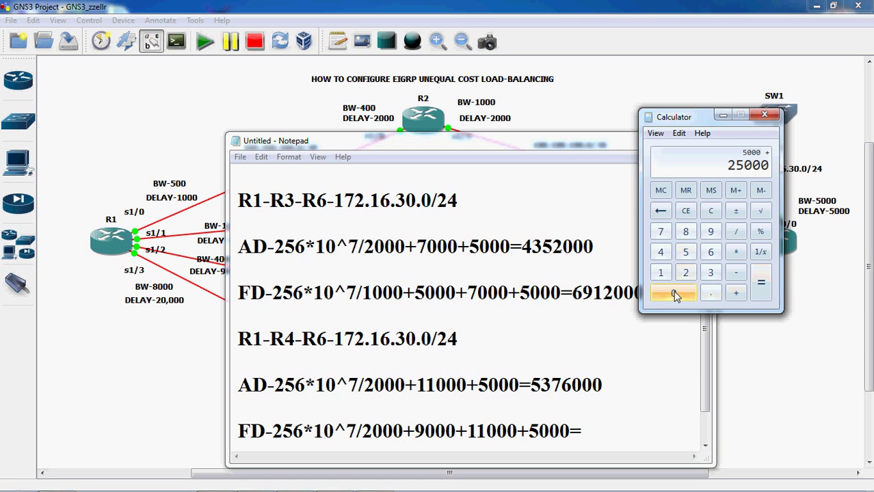
left_click(761, 283)
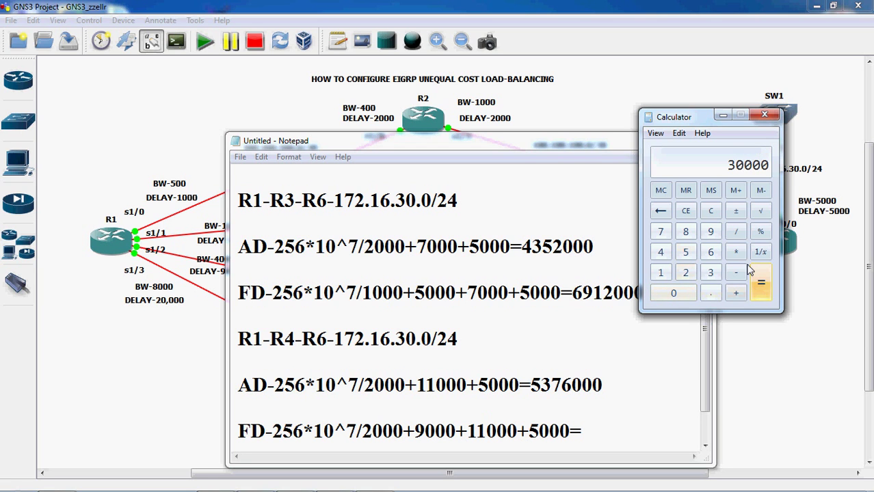
- Multiply the sum by 256 to get the feasible distance for R1-R4-R6
left_click(735, 252)
left_click(686, 273)
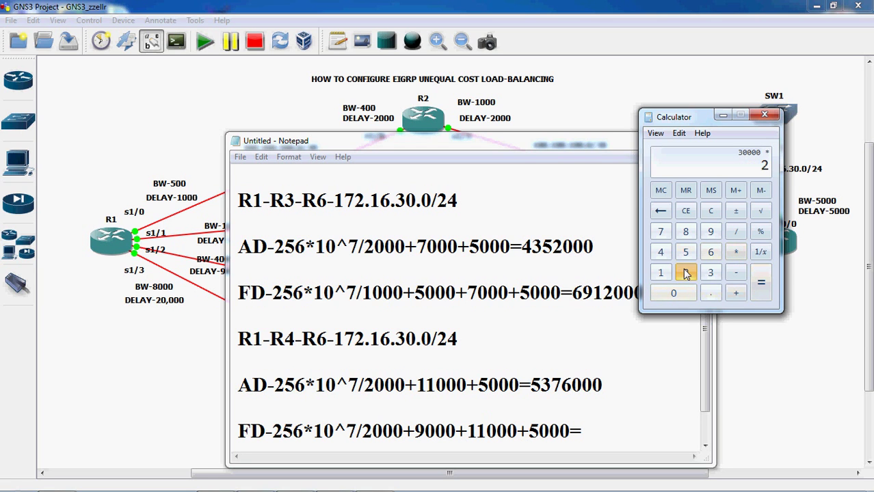
left_click(685, 252)
left_click(710, 253)
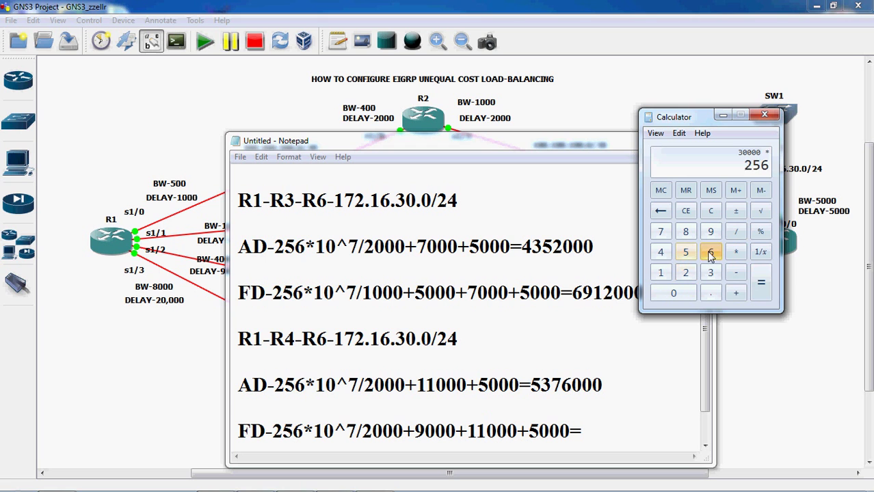
left_click(760, 285)
- Switch to Notepad and enter 7680000 as the FD result for the R1-R4-R6 path
left_click(591, 427)
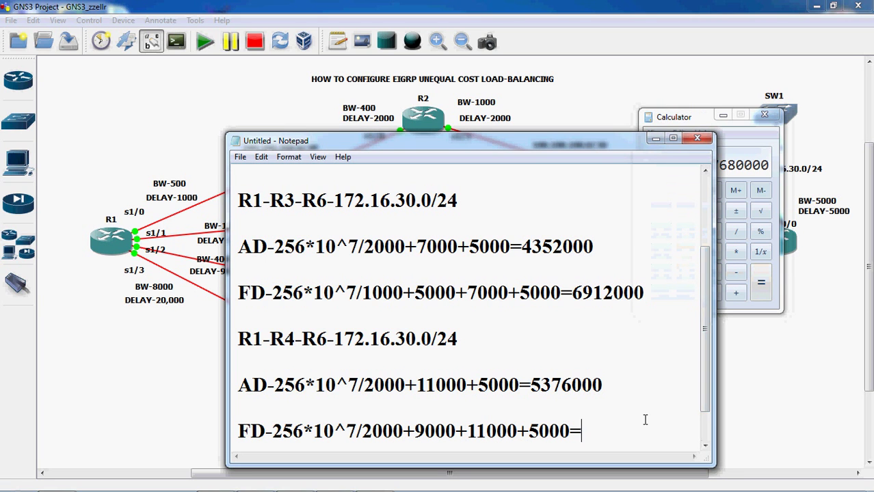
type("768")
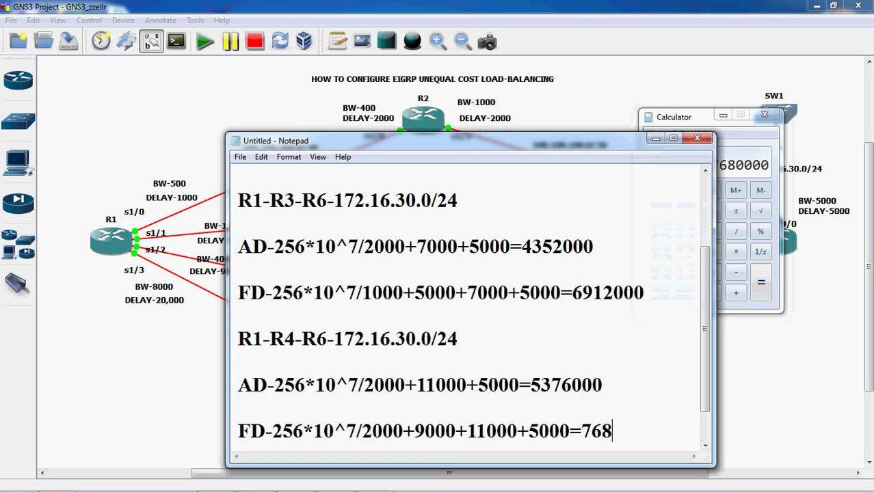
type("0000")
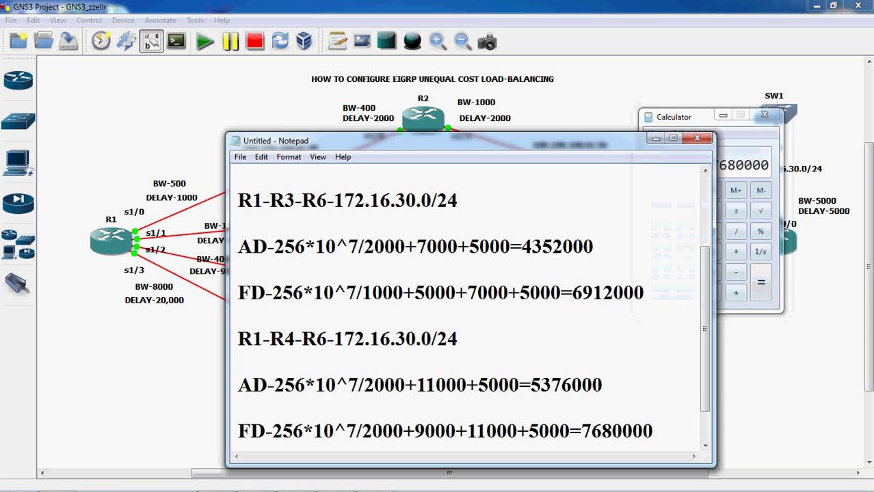
left_click_drag(704, 117, 699, 102)
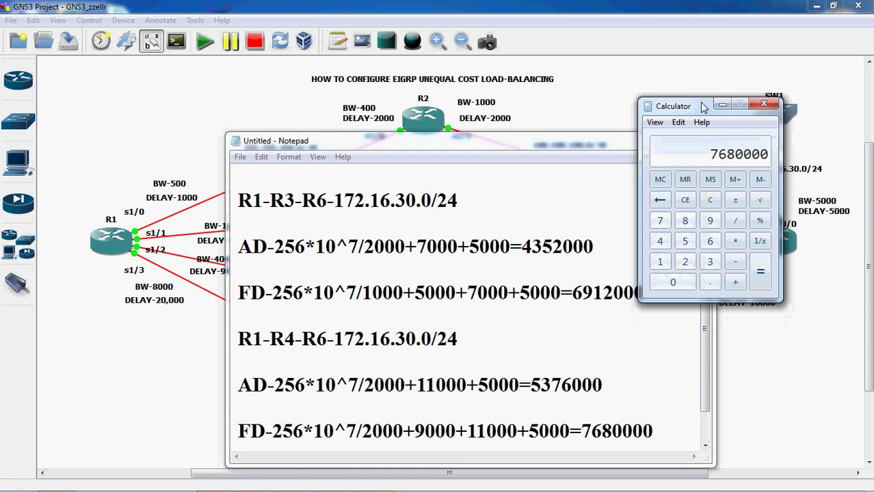
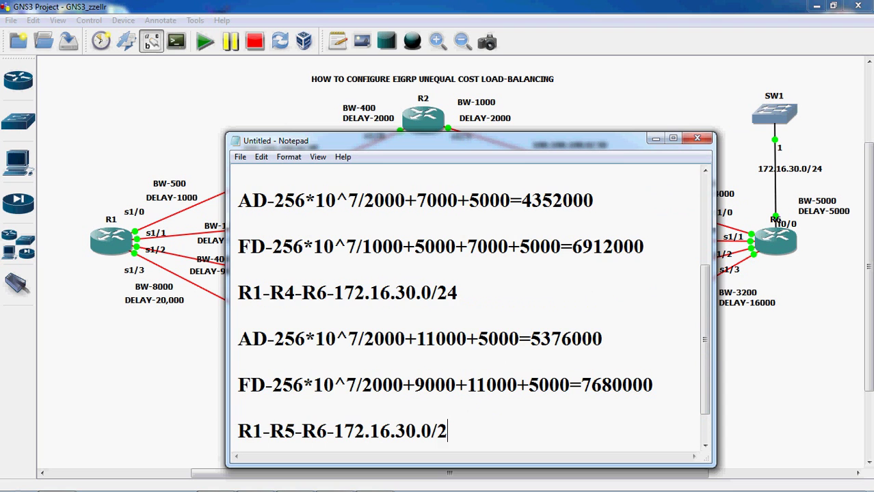
- Add the heading "R1-R5-R6-172.16.30.0/24", leave a blank line below it and start the advertised distance line as "AD-256*10^7/"
key("Return")
key("Return")
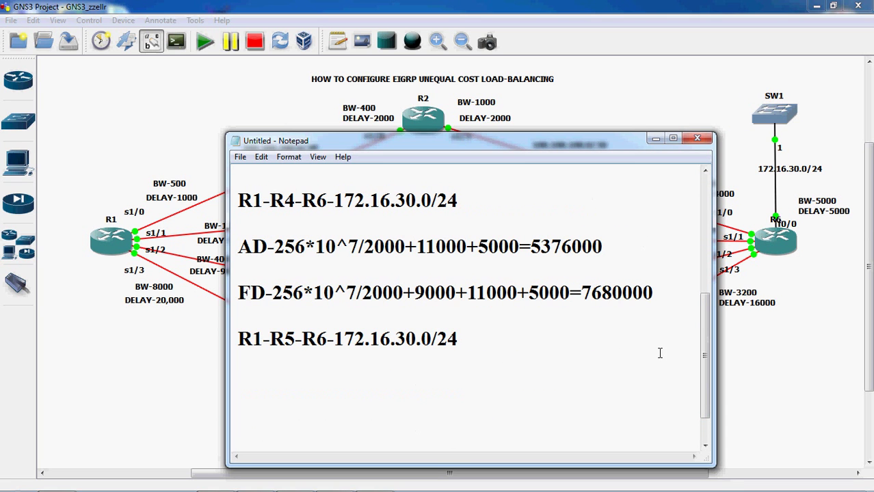
type("AD-10")
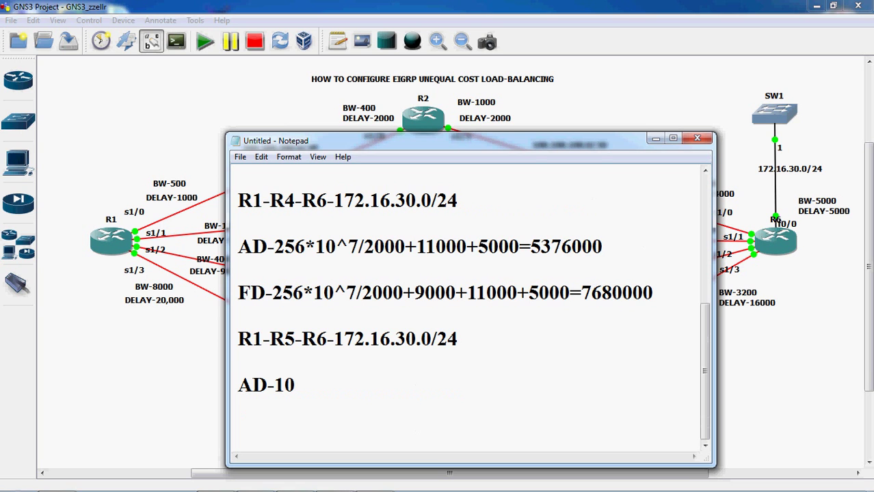
type("^7")
key("BackSpace")
key("BackSpace")
key("BackSpace")
key("BackSpace")
type("256*10^7/")
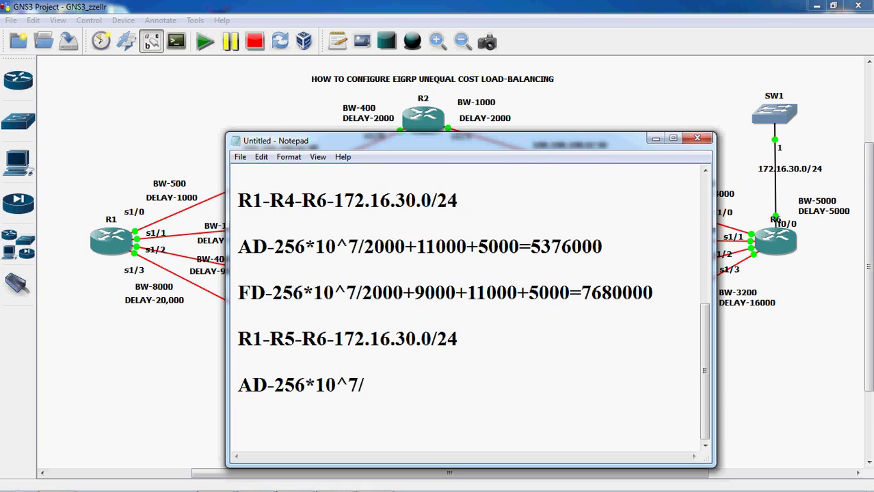
- Check the R5-R6 bandwidths and delays in the GNS3 topology and append "800+5000+5000=" to the AD line in Notepad
left_click(195, 396)
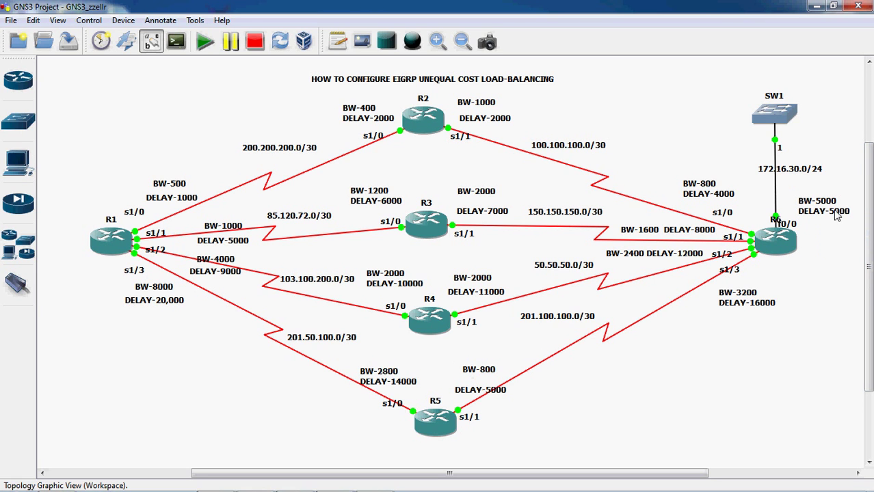
mouse_move(518, 489)
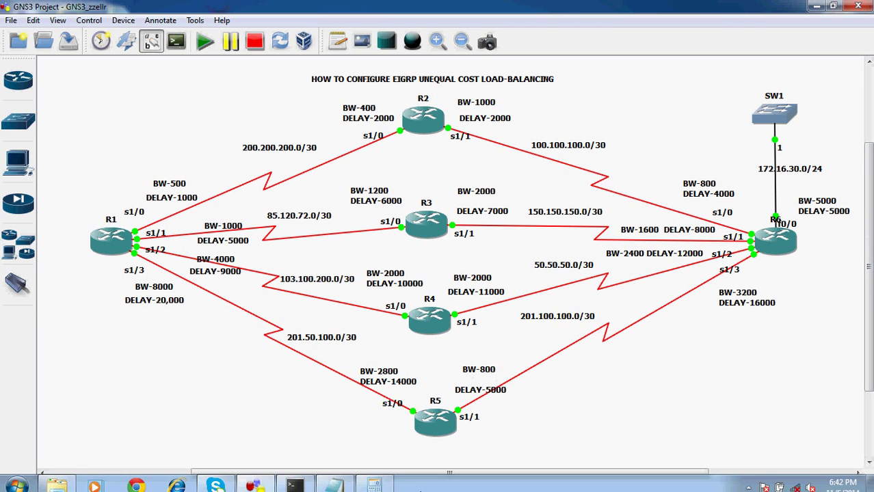
left_click(337, 480)
type("800+")
left_click(752, 359)
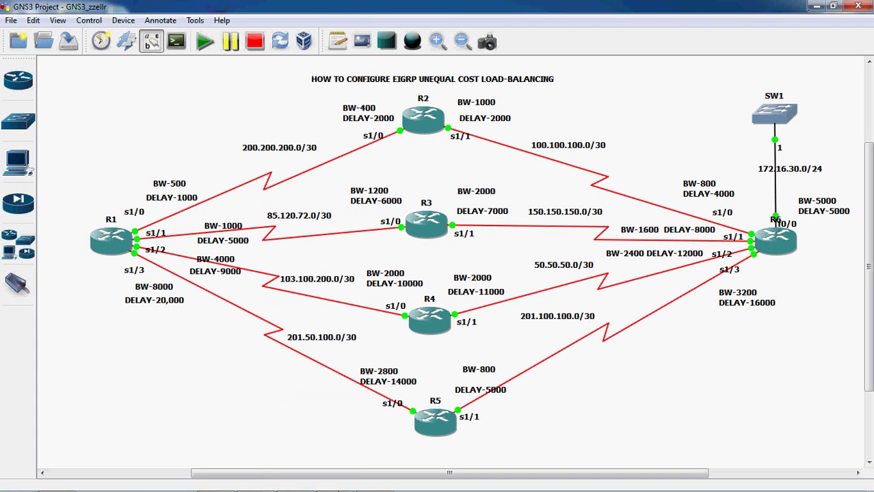
left_click(333, 484)
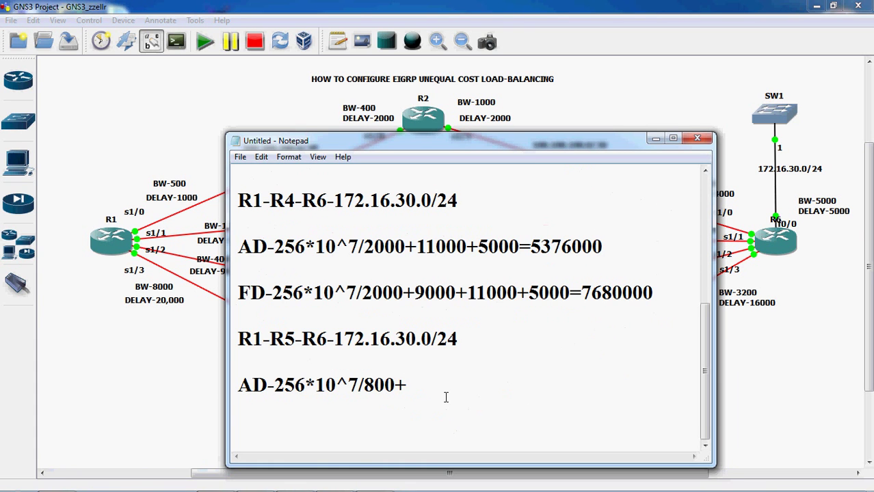
type("5000+5000=")
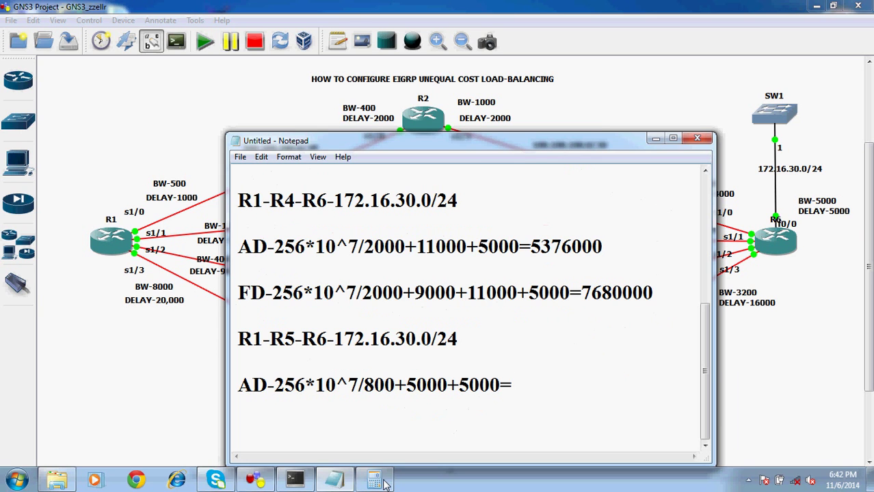
- Switch to Calculator, clear the previous result and divide 10000000 by 800
left_click(376, 482)
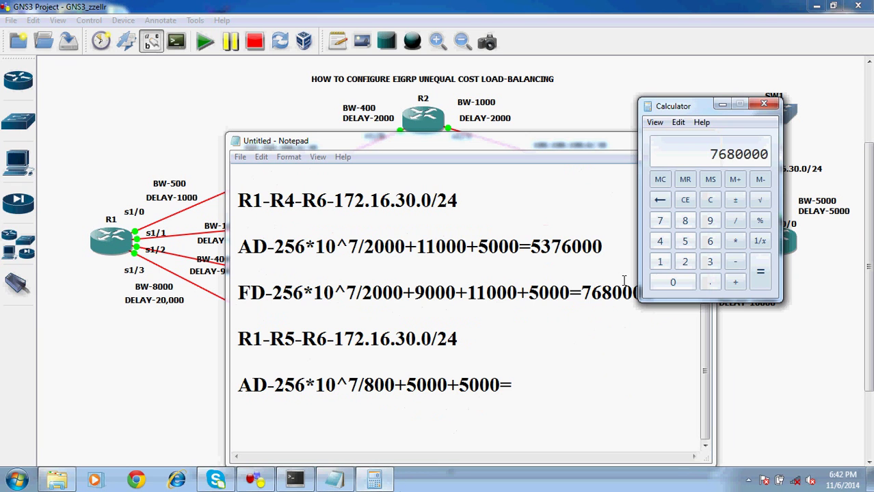
left_click(710, 199)
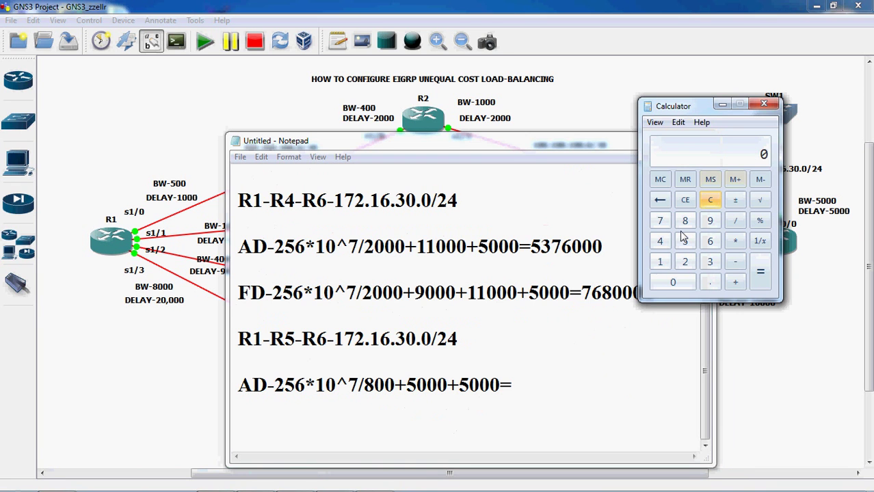
left_click(660, 261)
left_click(670, 283)
left_click(670, 283)
left_click(670, 284)
left_click(670, 283)
left_click(669, 284)
left_click(669, 284)
left_click(669, 283)
left_click(733, 221)
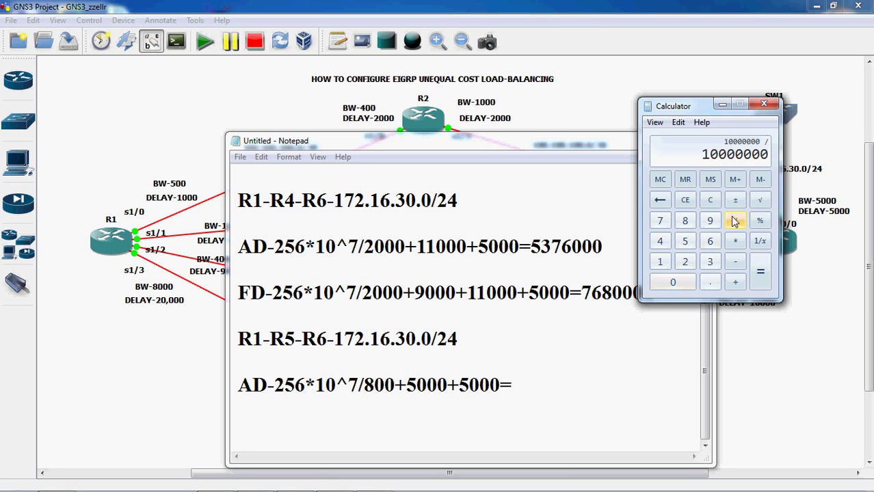
left_click(685, 220)
left_click(673, 283)
left_click(673, 283)
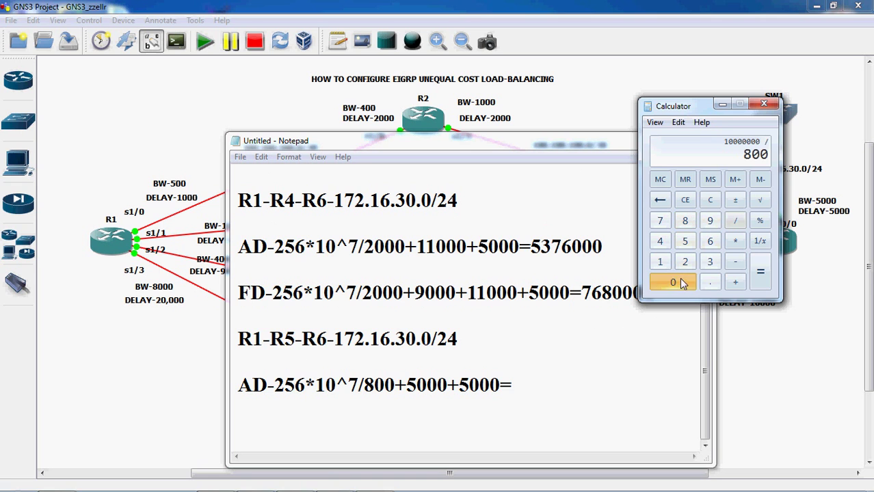
left_click(760, 272)
- Add the combined delay of 10000 to the quotient
left_click(736, 283)
left_click(660, 264)
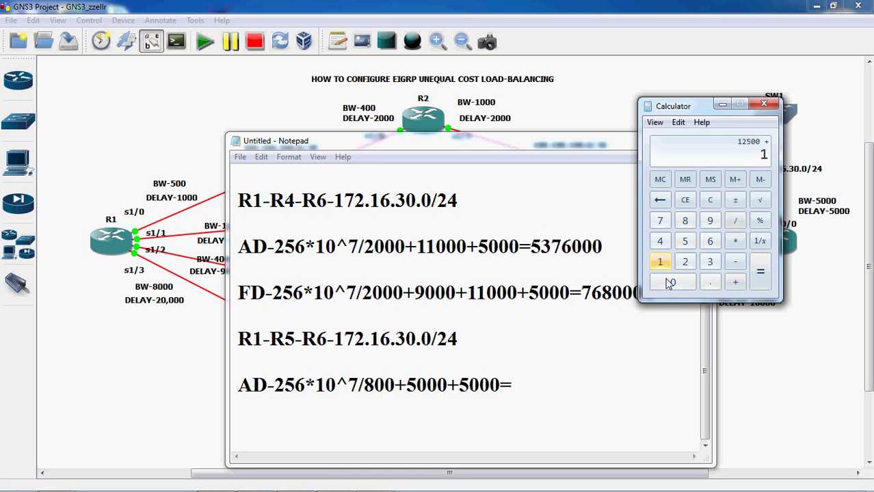
left_click(672, 284)
left_click(672, 283)
left_click(672, 284)
left_click(672, 284)
left_click(760, 272)
- Multiply the sum by 256 to get the advertised distance for R1-R5-R6
left_click(735, 240)
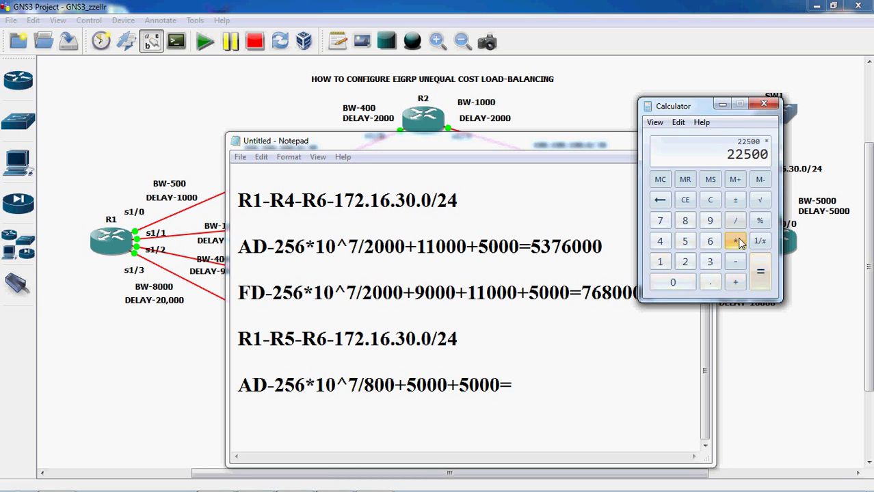
left_click(685, 263)
left_click(684, 241)
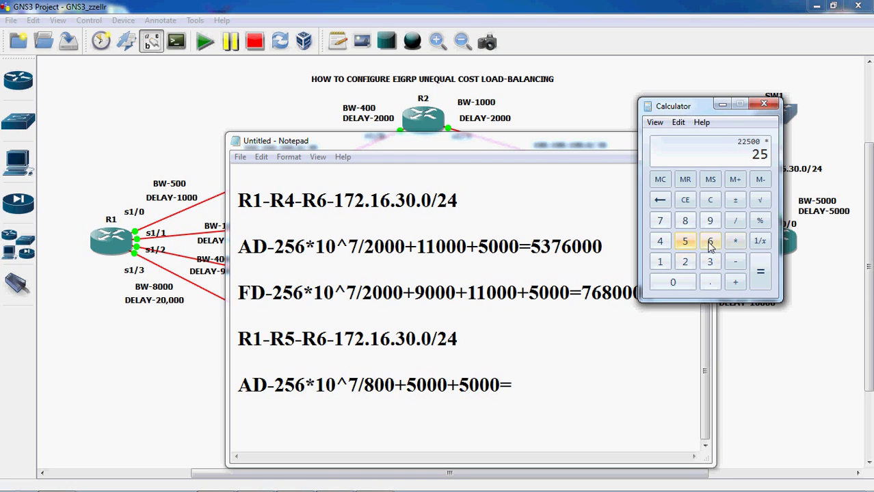
left_click(710, 241)
left_click(760, 272)
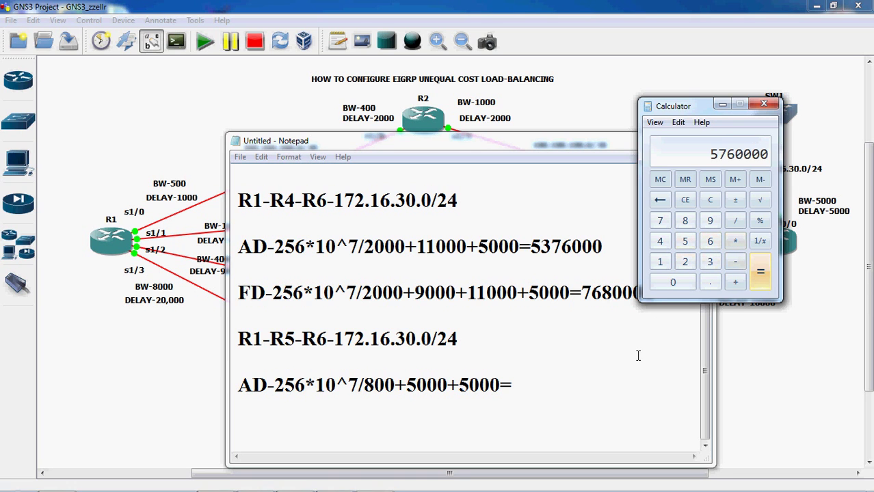
- Switch to Notepad and enter 5760000 as the AD result for the R1-R5-R6 path
left_click(519, 384)
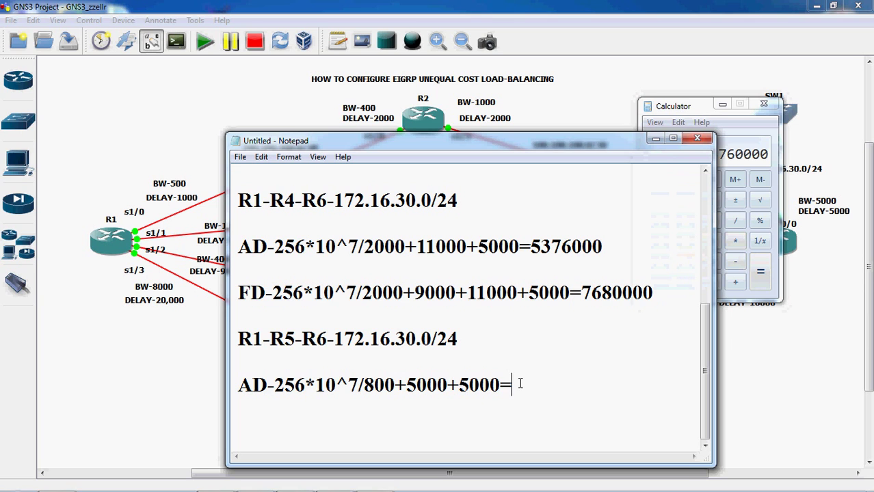
type("5760000")
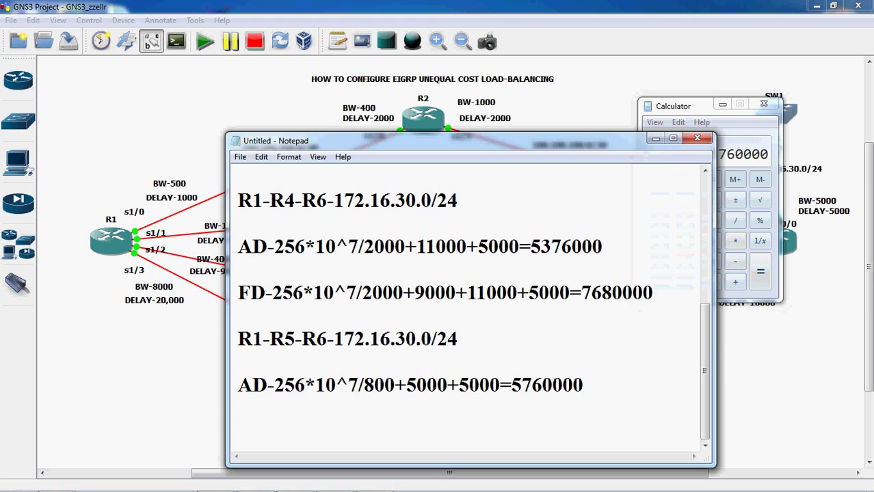
left_click(670, 108)
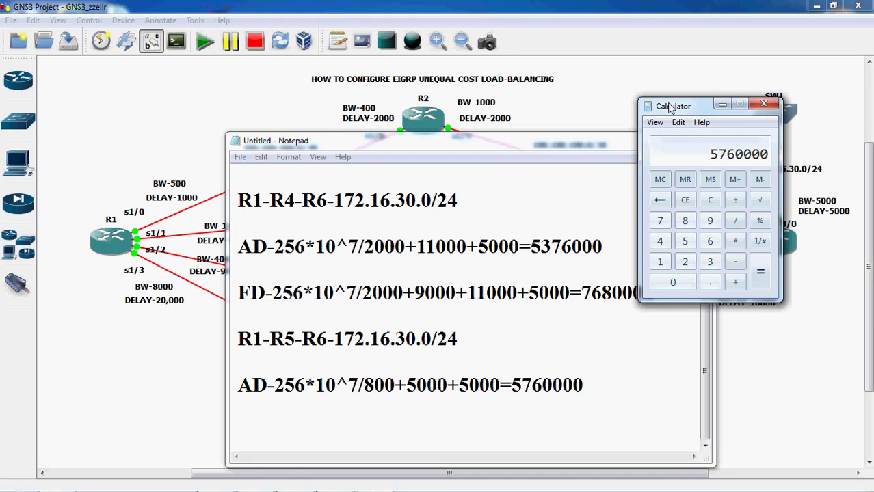
left_click(617, 382)
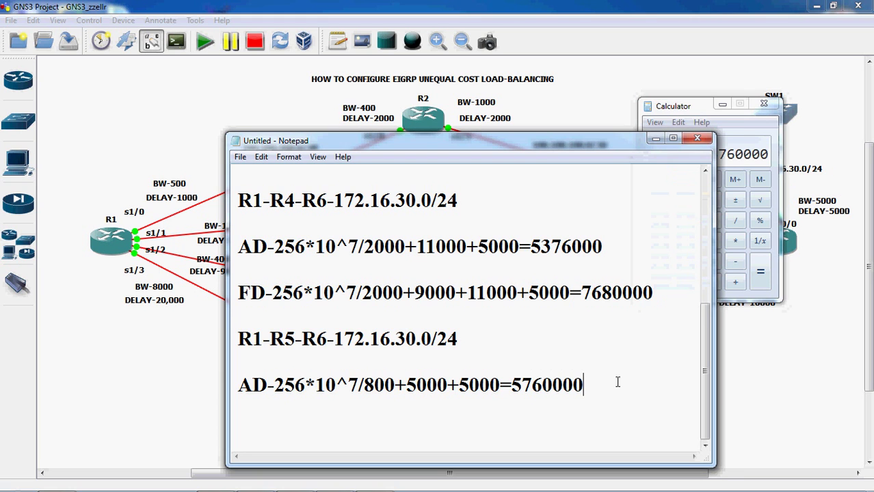
- Start the feasible distance line for the R1-R5-R6 path below its AD result with FD-256*10^7/
key("Return")
key("Return")
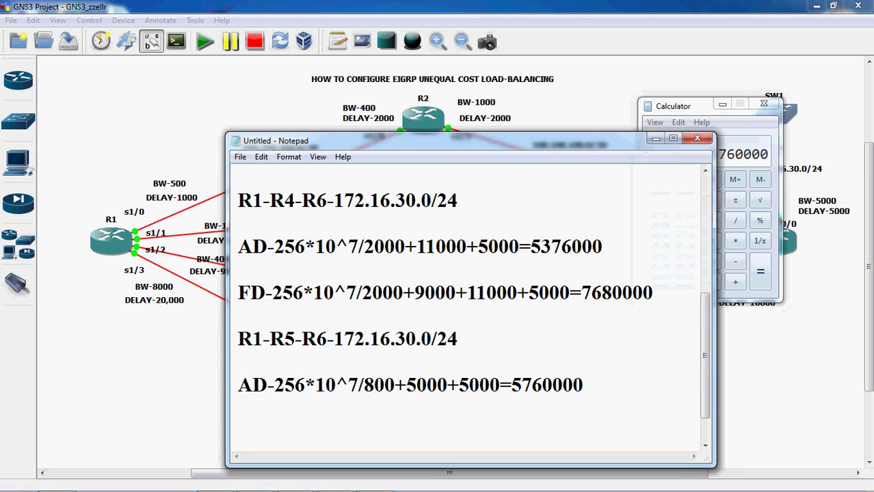
type("FD-256")
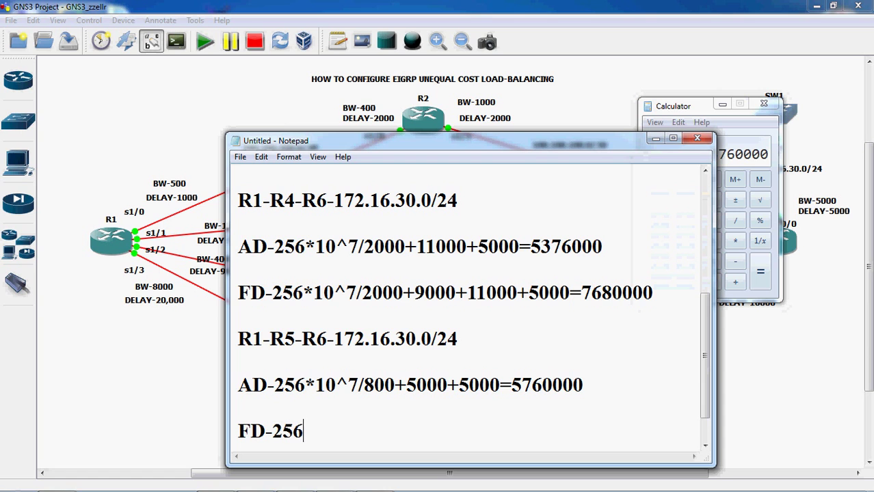
type("*10^7/")
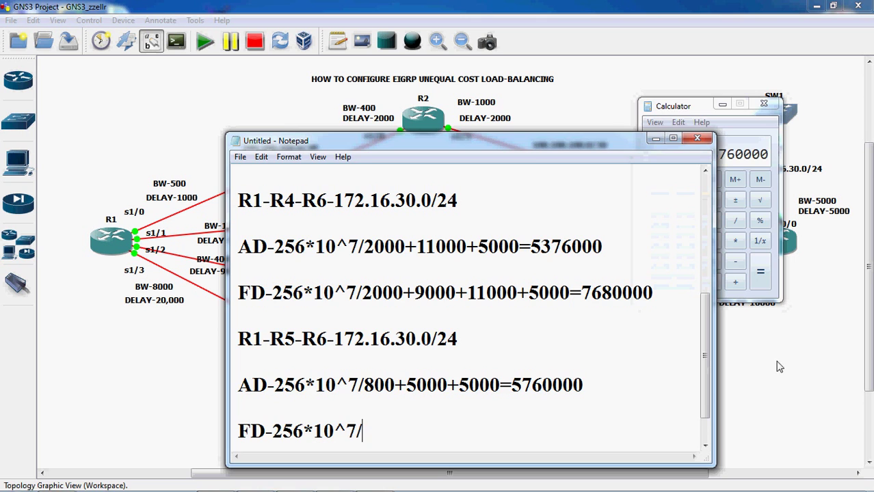
- Check the bandwidths along R1-R5-R6 in the GNS3 topology and append 800+20000+ to the FD formula in Notepad
left_click(777, 367)
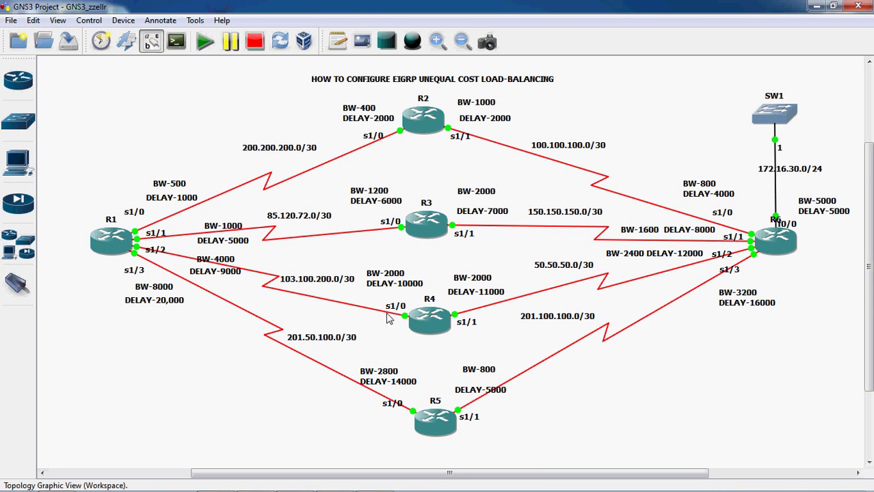
left_click_drag(120, 261, 189, 328)
left_click_drag(443, 353, 517, 409)
left_click_drag(797, 182, 840, 248)
left_click(643, 389)
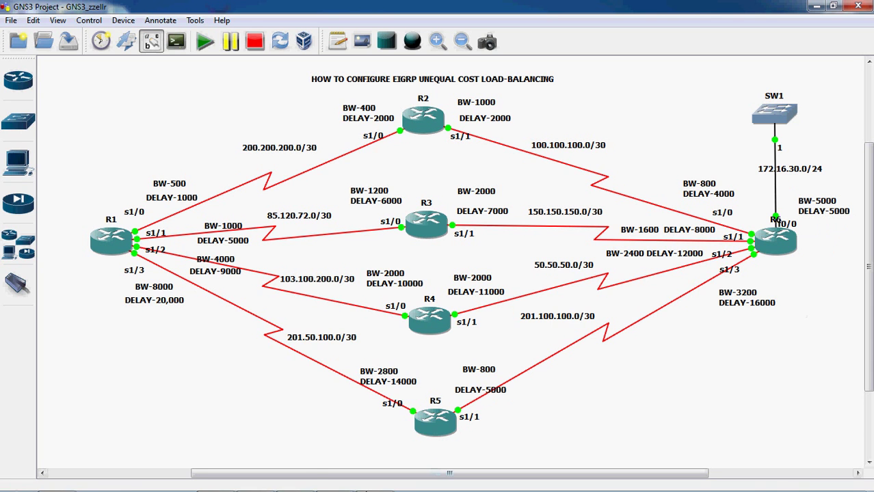
left_click(335, 480)
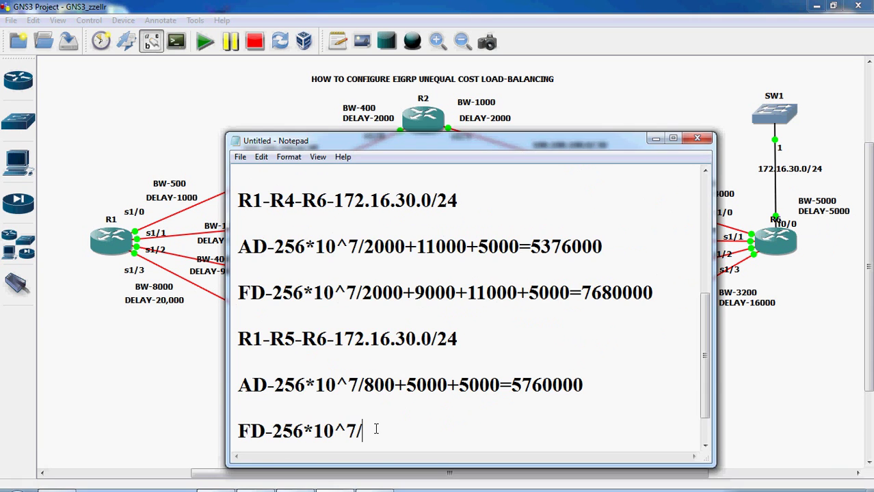
type("800")
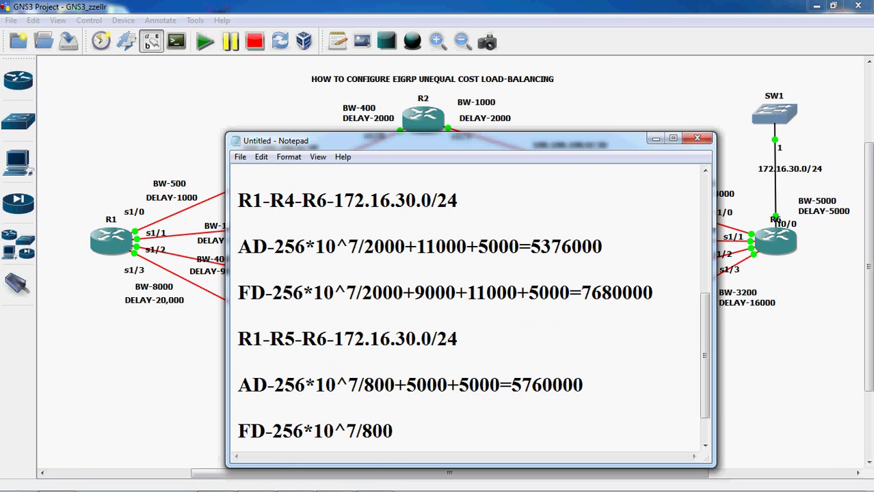
type("+20000+")
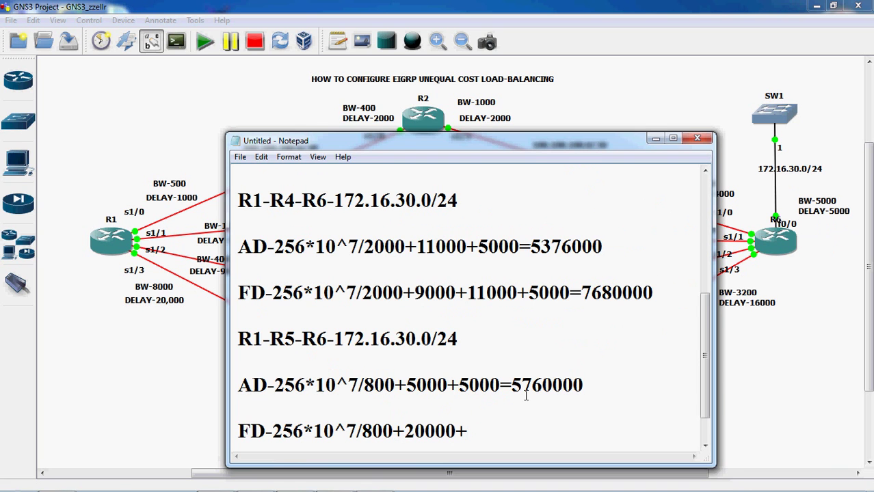
- Recheck the remaining path delays in the GNS3 topology and complete the FD formula in Notepad with 5000+5000=
left_click(781, 378)
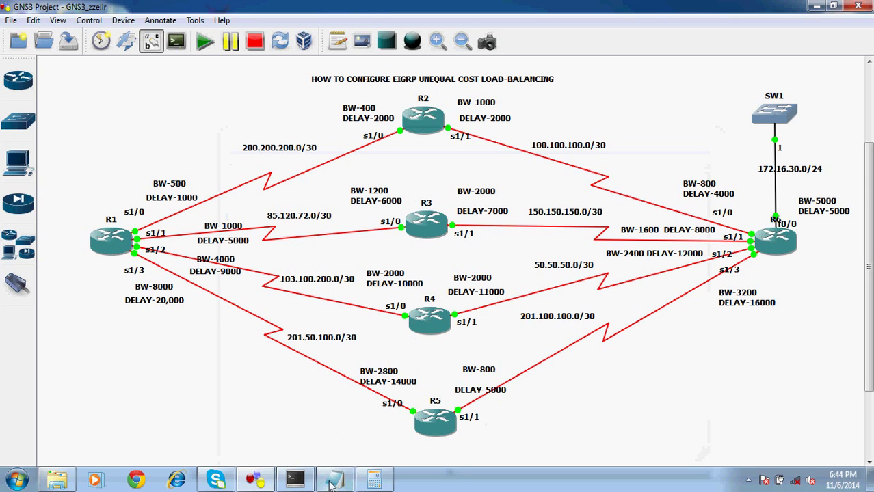
left_click(334, 479)
type("5000+5000=")
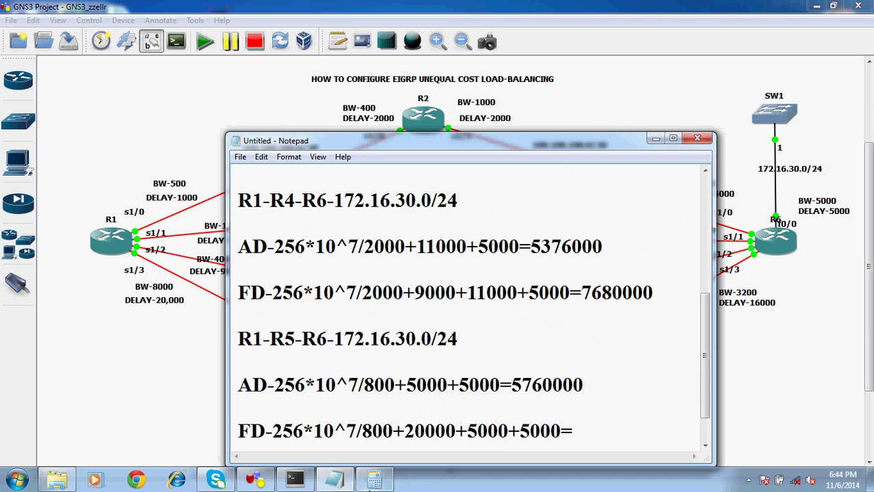
- Switch to Calculator, clear the AD result and divide 10000000 by 800 for the R1-R5-R6 feasible distance
left_click(374, 486)
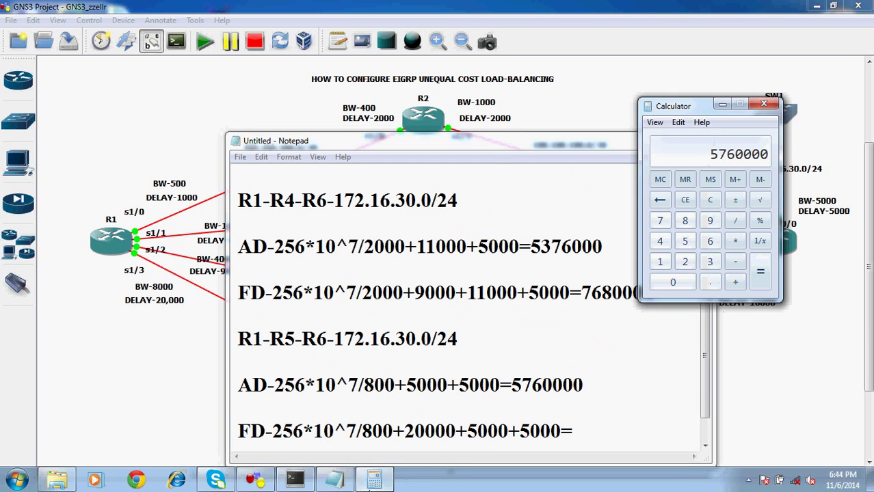
left_click(709, 199)
left_click(659, 263)
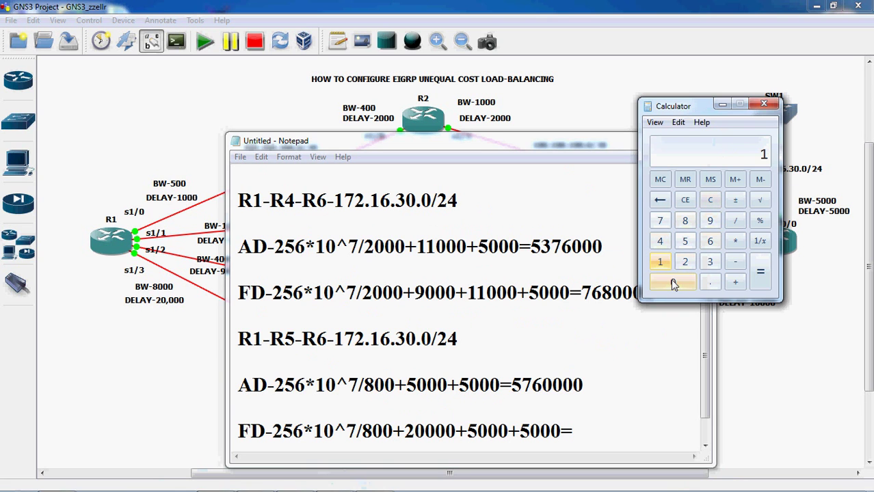
left_click(673, 283)
left_click(673, 283)
left_click(673, 283)
left_click(673, 283)
left_click(673, 283)
left_click(673, 283)
left_click(672, 283)
left_click(735, 221)
left_click(685, 222)
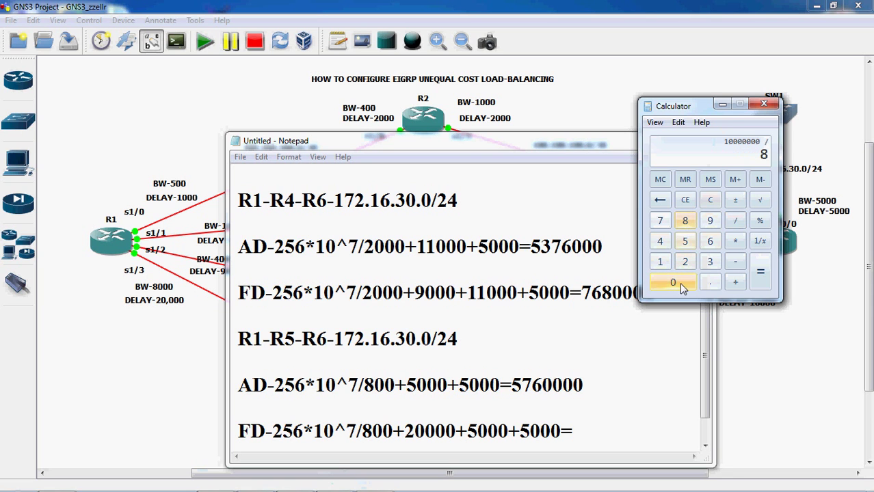
double_click(678, 283)
left_click(762, 282)
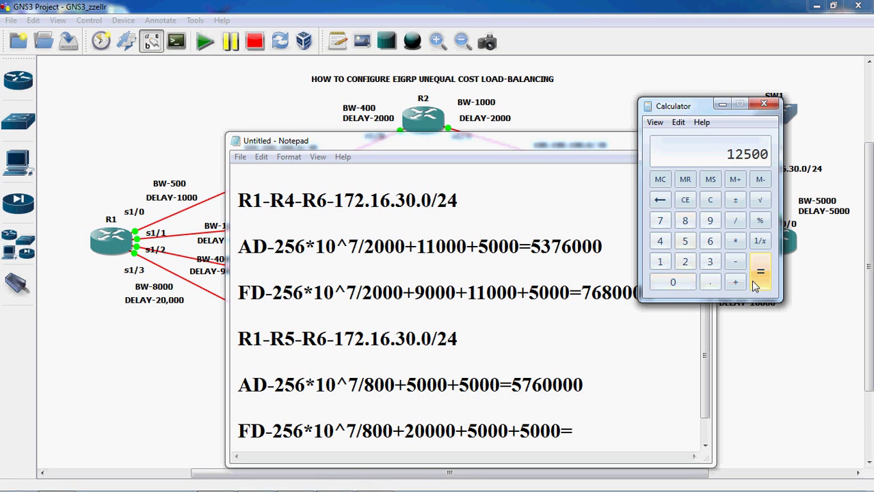
- Add the total path delay of 30000 to the quotient
left_click(735, 283)
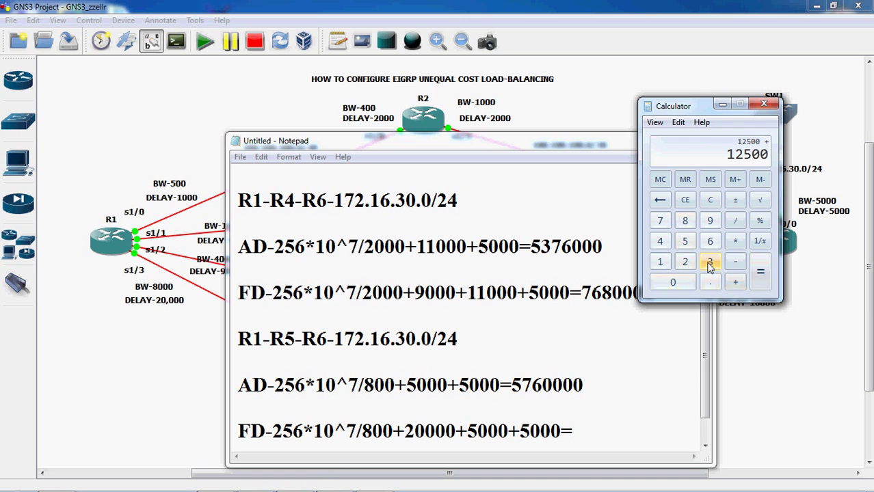
left_click(708, 265)
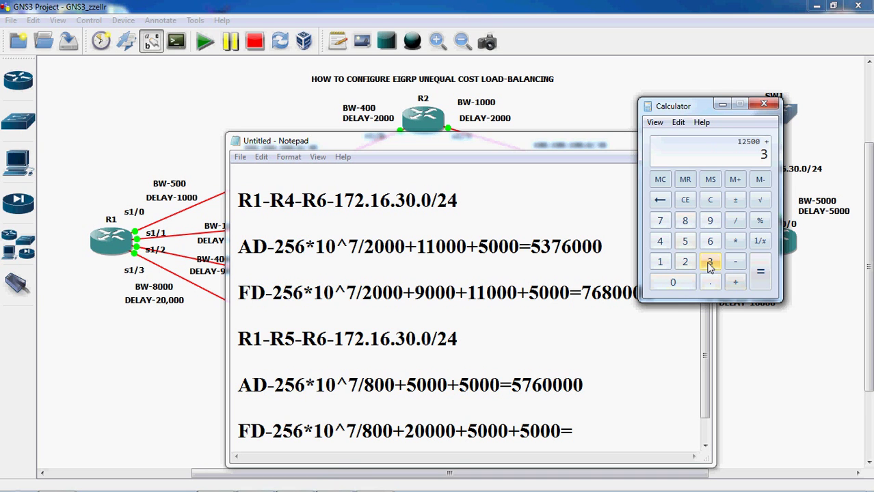
left_click(672, 284)
left_click(672, 285)
left_click(672, 284)
left_click(672, 285)
left_click(760, 273)
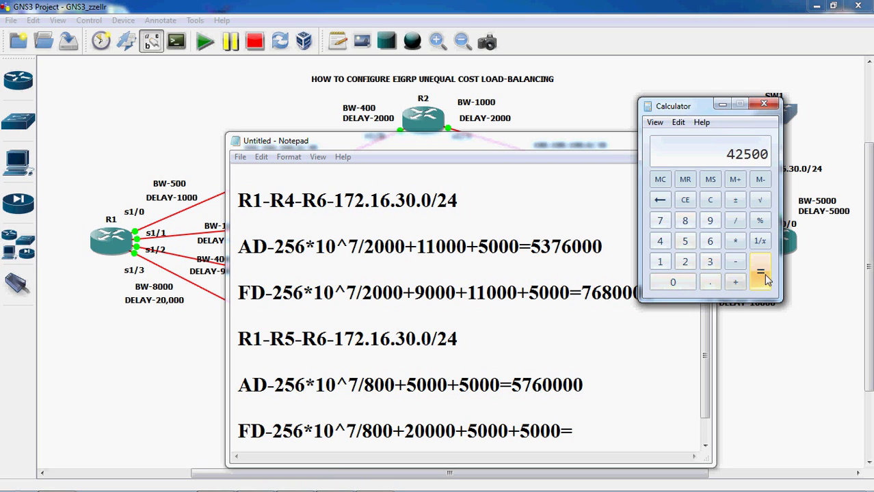
- Multiply the sum by 256 to get the feasible distance for R1-R5-R6
left_click(734, 242)
left_click(686, 263)
left_click(684, 241)
left_click(710, 241)
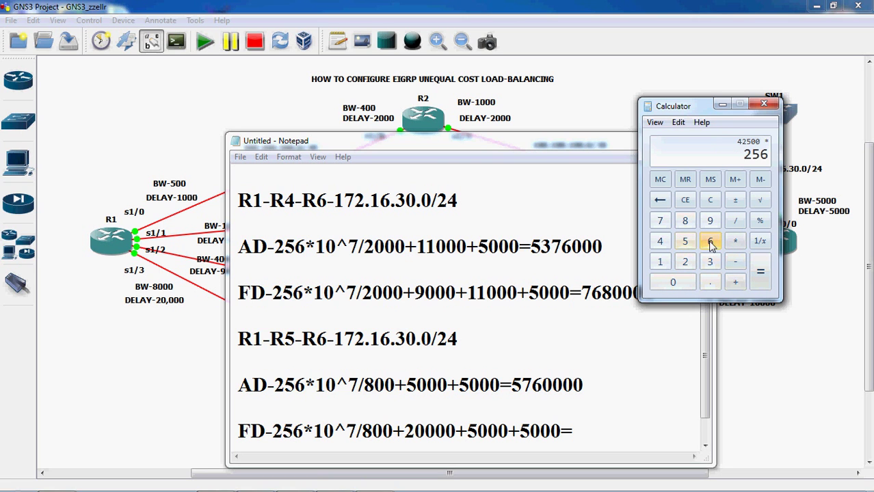
left_click(759, 272)
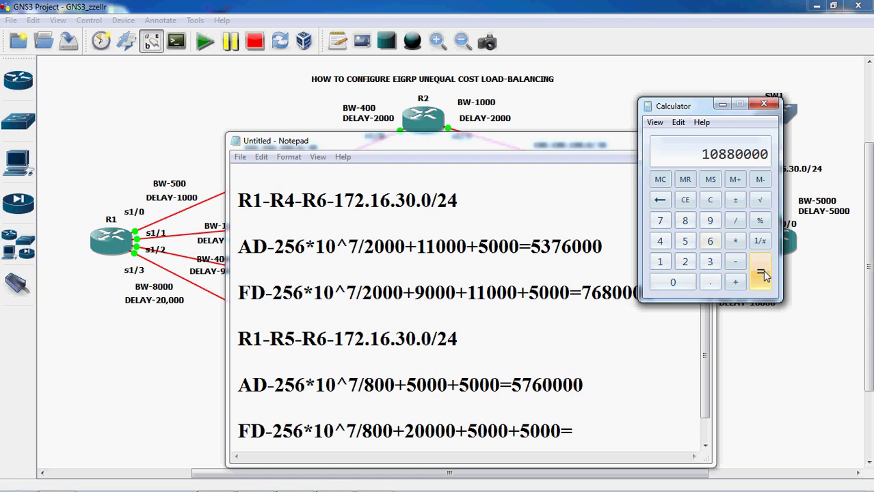
- Switch to Notepad and enter 10880000 as the FD result for the R1-R5-R6 path
left_click(583, 430)
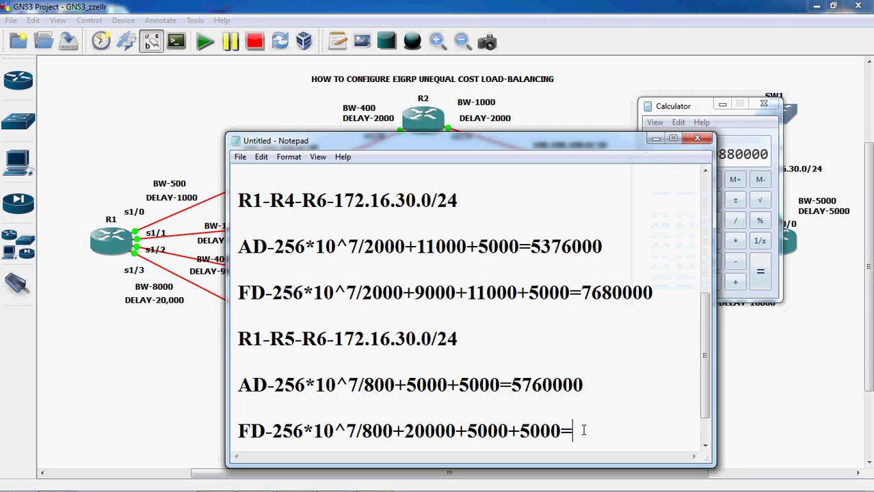
type("10")
key("alt+Tab")
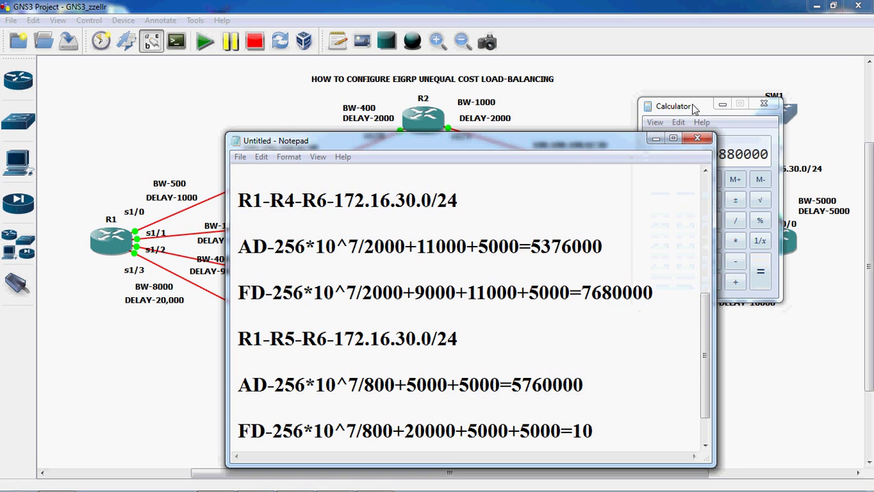
left_click(614, 419)
type("88")
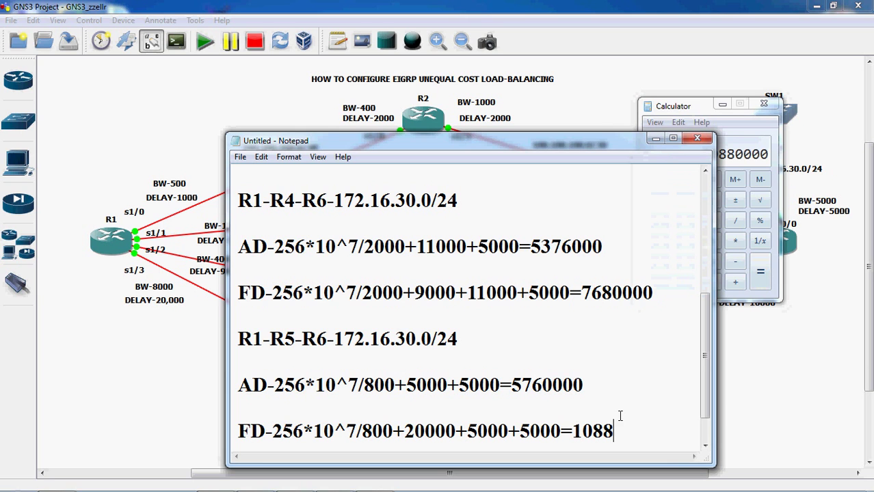
type("0000")
- Minimize Calculator and Notepad to return to the full GNS3 topology
left_click(692, 108)
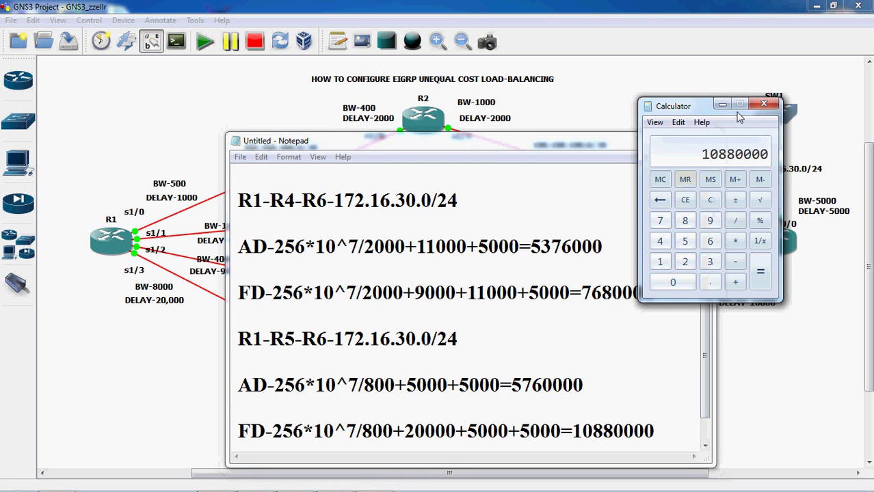
left_click(722, 104)
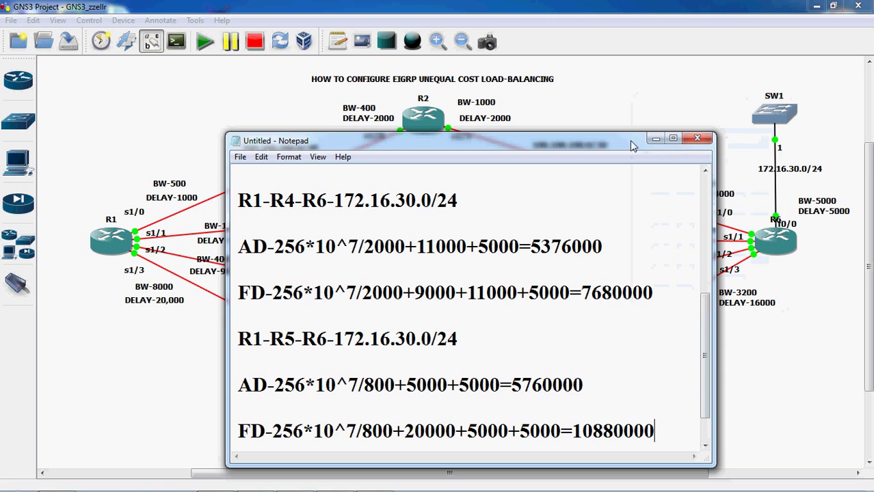
left_click(655, 138)
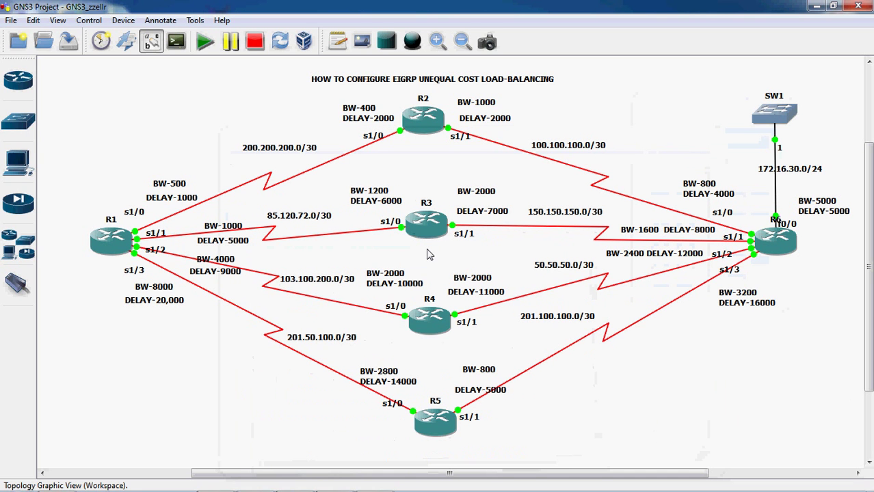